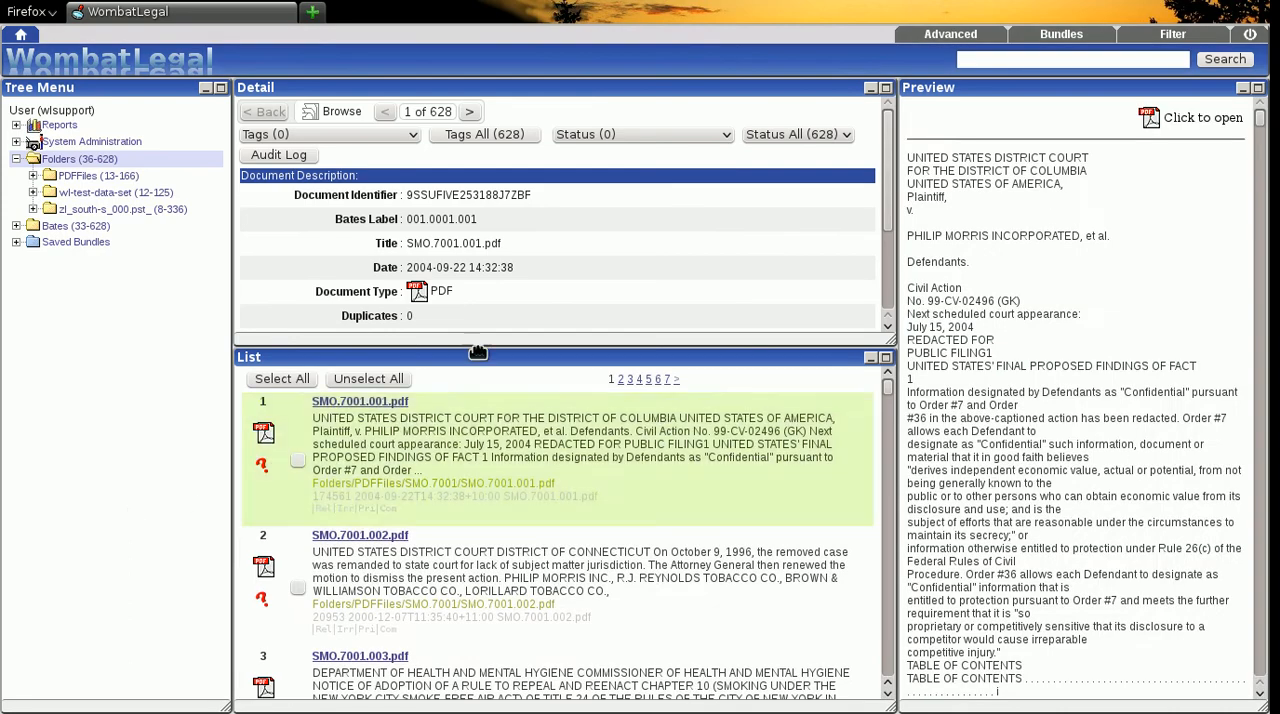
- Tag SMO.7001.001.pdf as Relevant, check its review status in the maximized document details, and restore the original view
{"action": "left_click", "coordinate": [399, 134]}
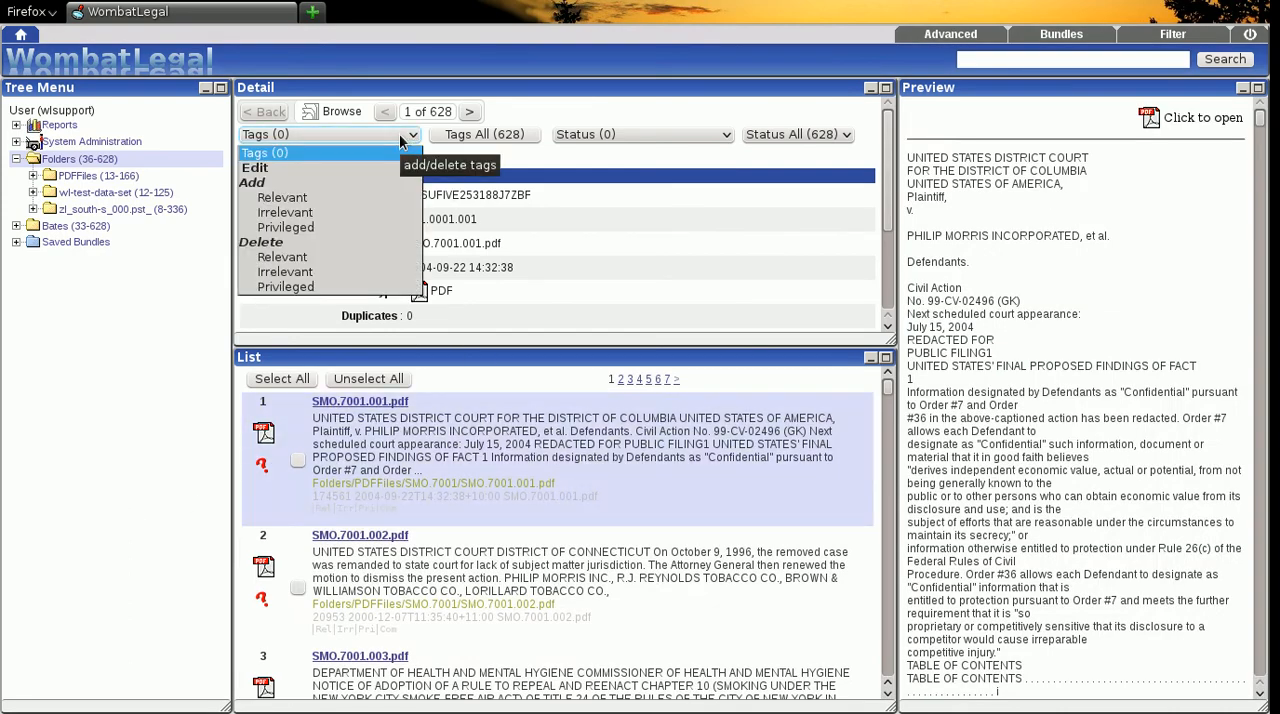
{"action": "left_click", "coordinate": [285, 199]}
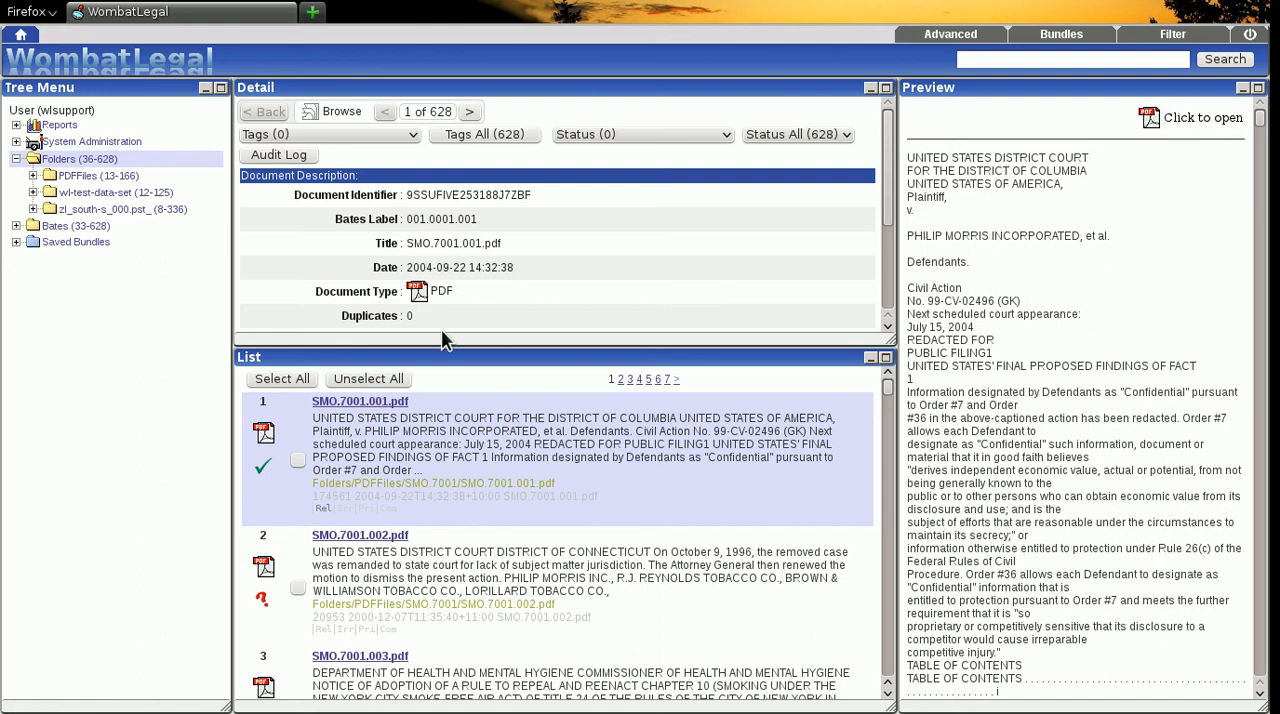
{"action": "left_click", "coordinate": [886, 88]}
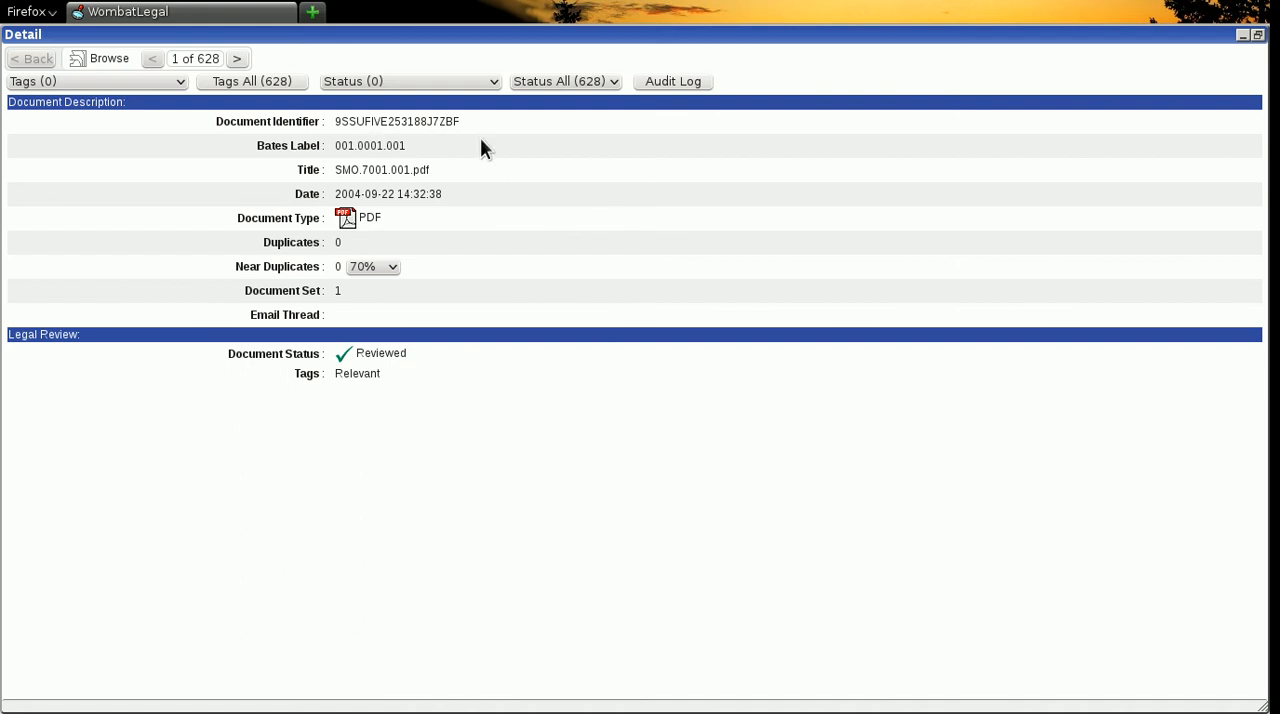
{"action": "left_click", "coordinate": [1257, 35]}
- Look through the document list to compare the review status marks and tags of the entries
{"action": "scroll", "coordinate": [495, 466], "scroll_direction": "down", "scroll_amount": 5}
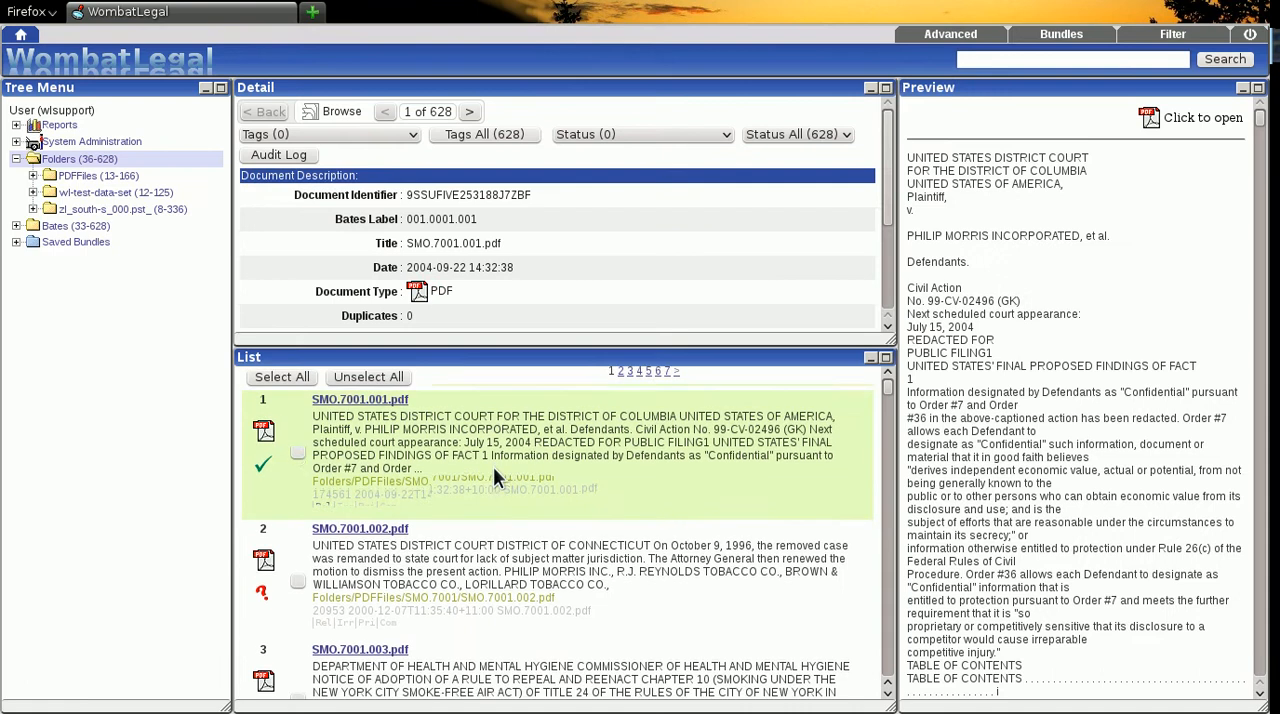
{"action": "scroll", "coordinate": [503, 466], "scroll_direction": "down", "scroll_amount": 3}
{"action": "scroll", "coordinate": [505, 466], "scroll_direction": "up", "scroll_amount": 6}
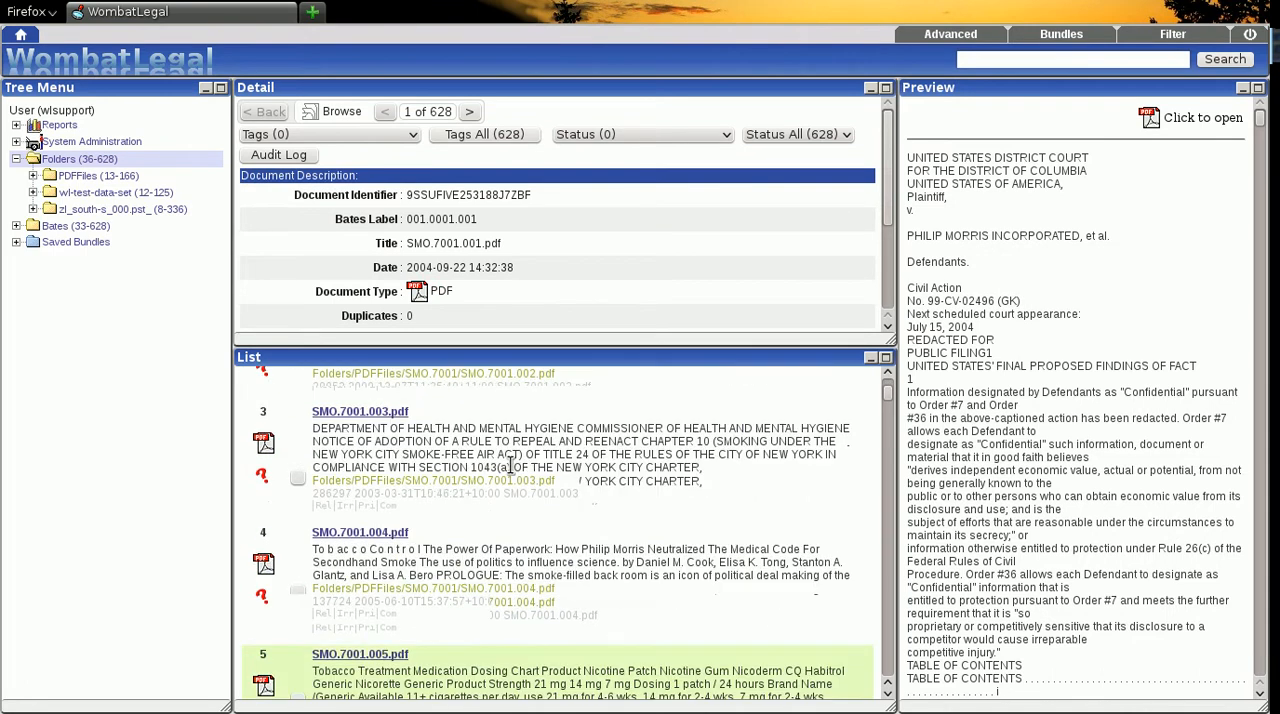
{"action": "scroll", "coordinate": [510, 465], "scroll_direction": "up", "scroll_amount": 1}
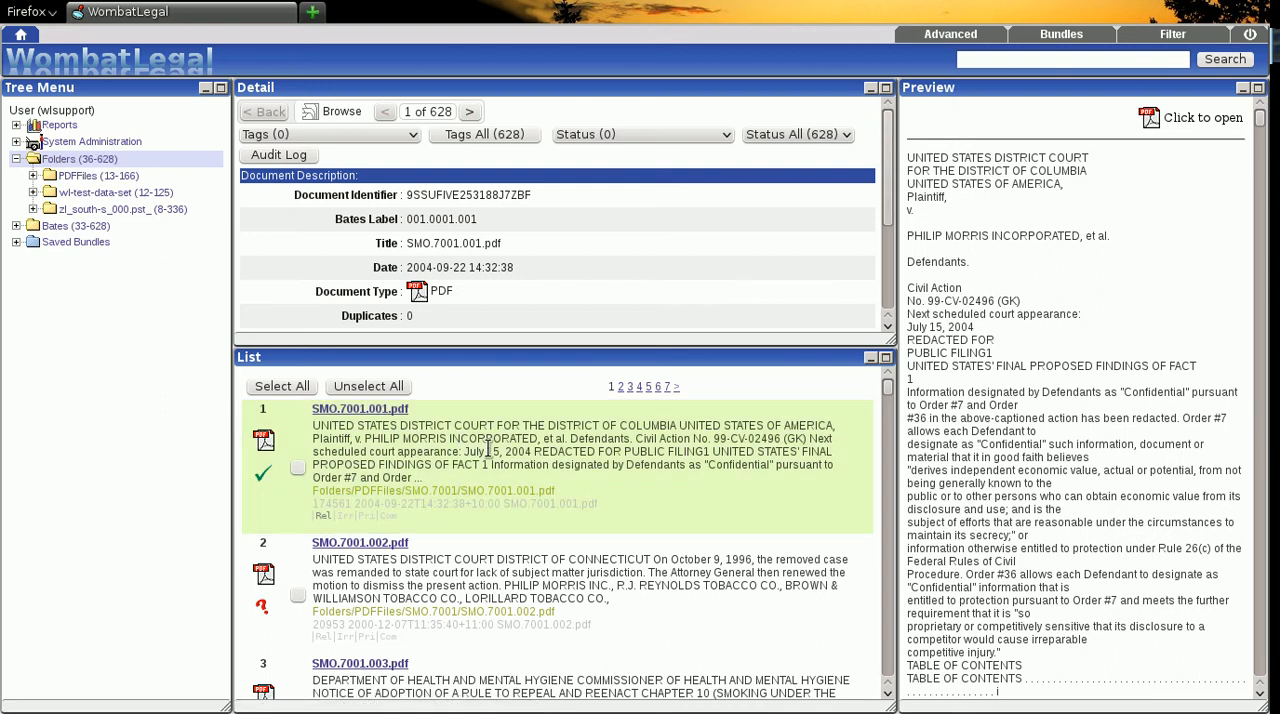
{"action": "scroll", "coordinate": [500, 448], "scroll_direction": "down", "scroll_amount": 4}
{"action": "scroll", "coordinate": [500, 448], "scroll_direction": "up", "scroll_amount": 4}
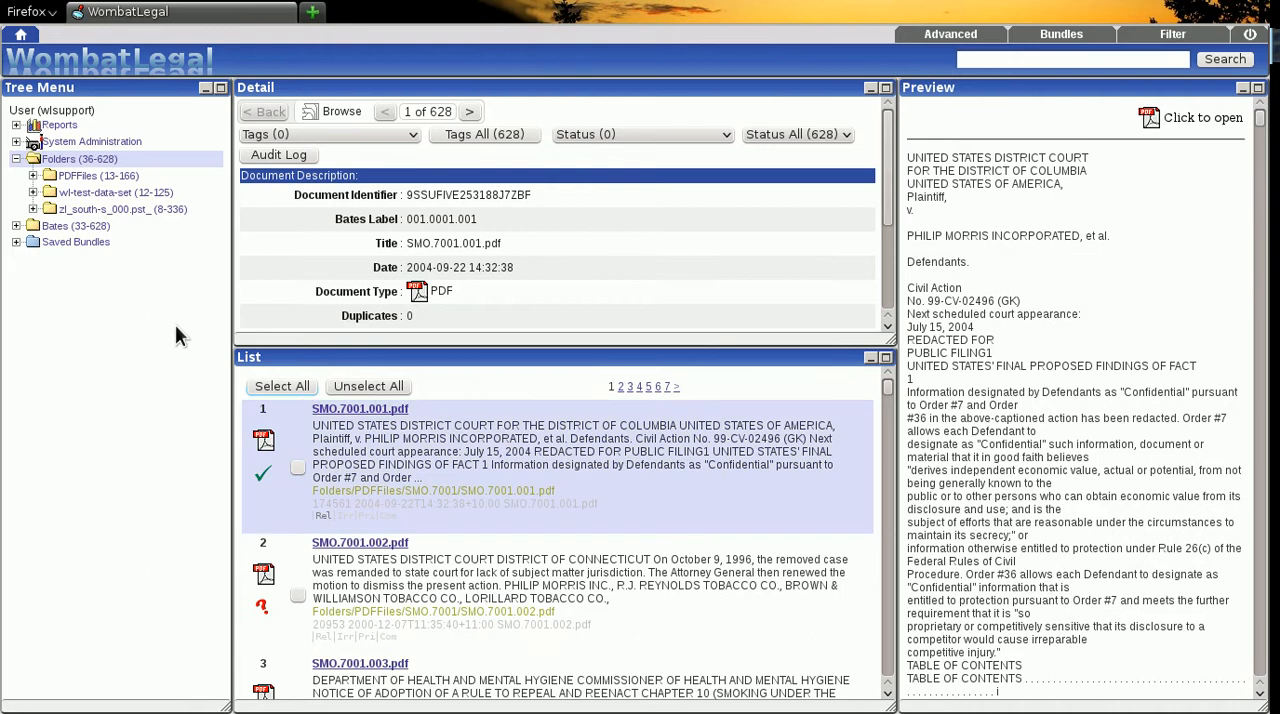
- Load the Year 2004 bundle from the system's saved date ranges and expand the PDFFiles folder
{"action": "left_click", "coordinate": [16, 243]}
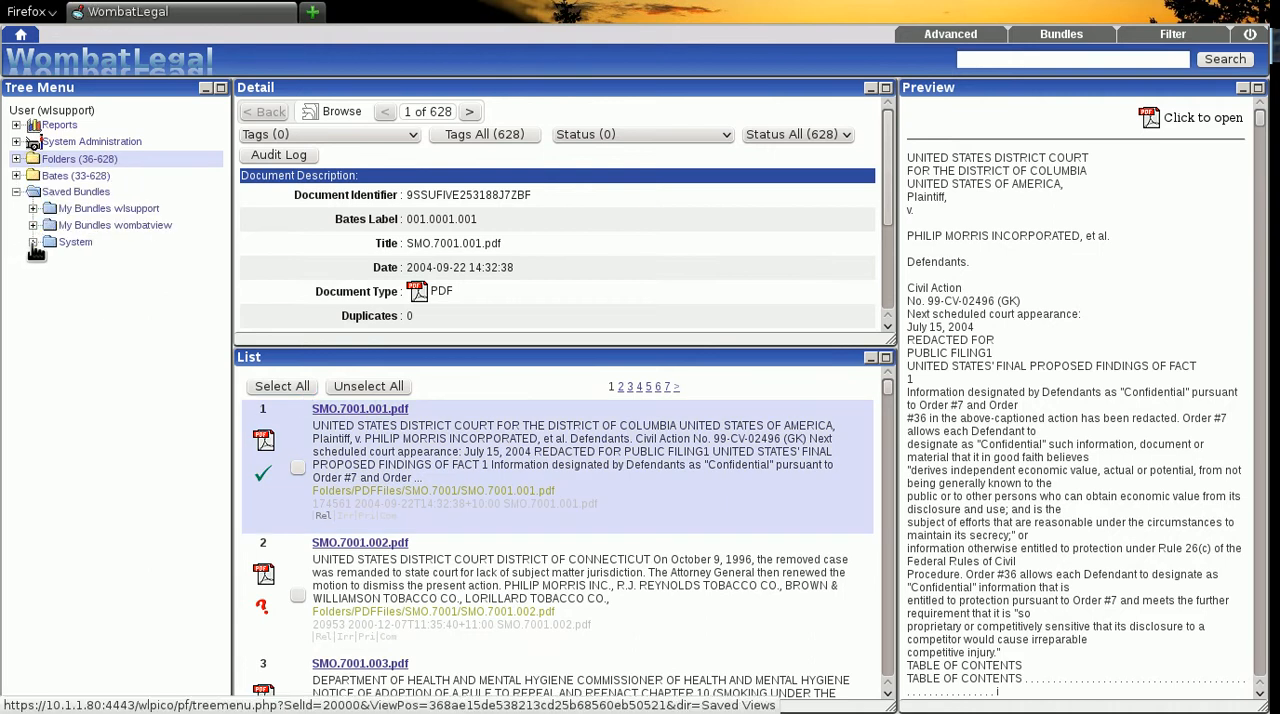
{"action": "left_click", "coordinate": [33, 243]}
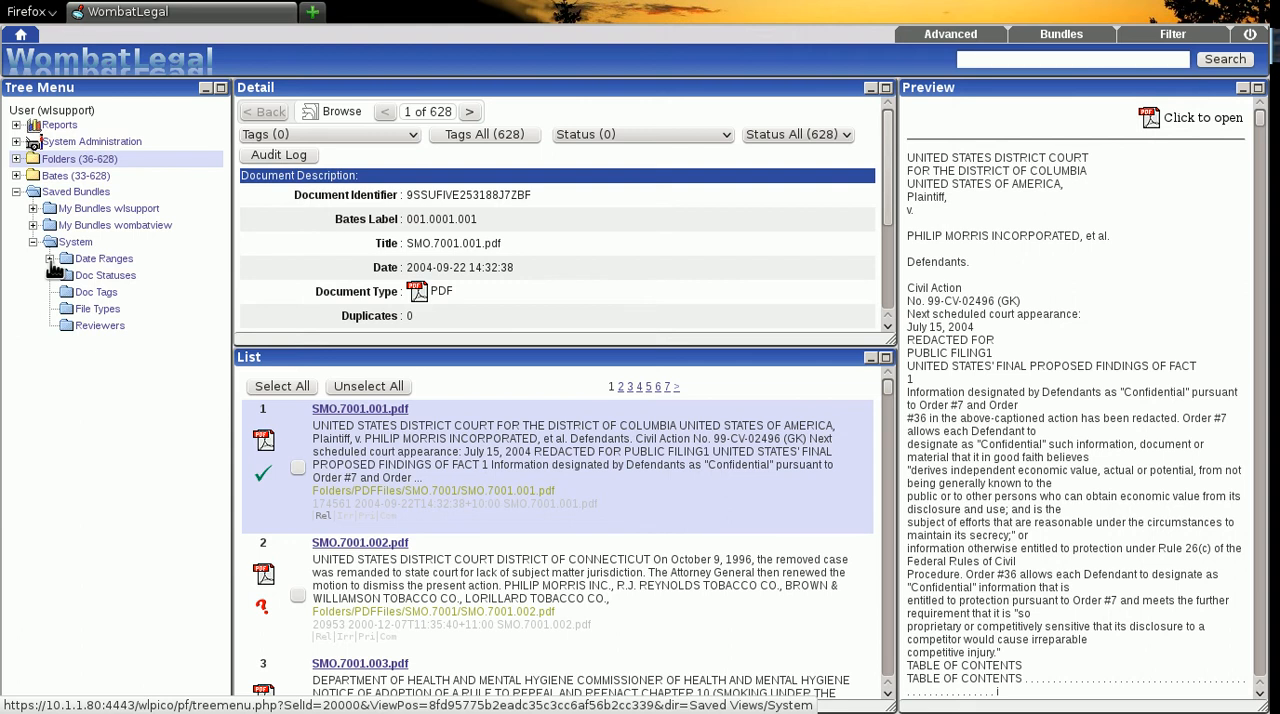
{"action": "left_click", "coordinate": [50, 260]}
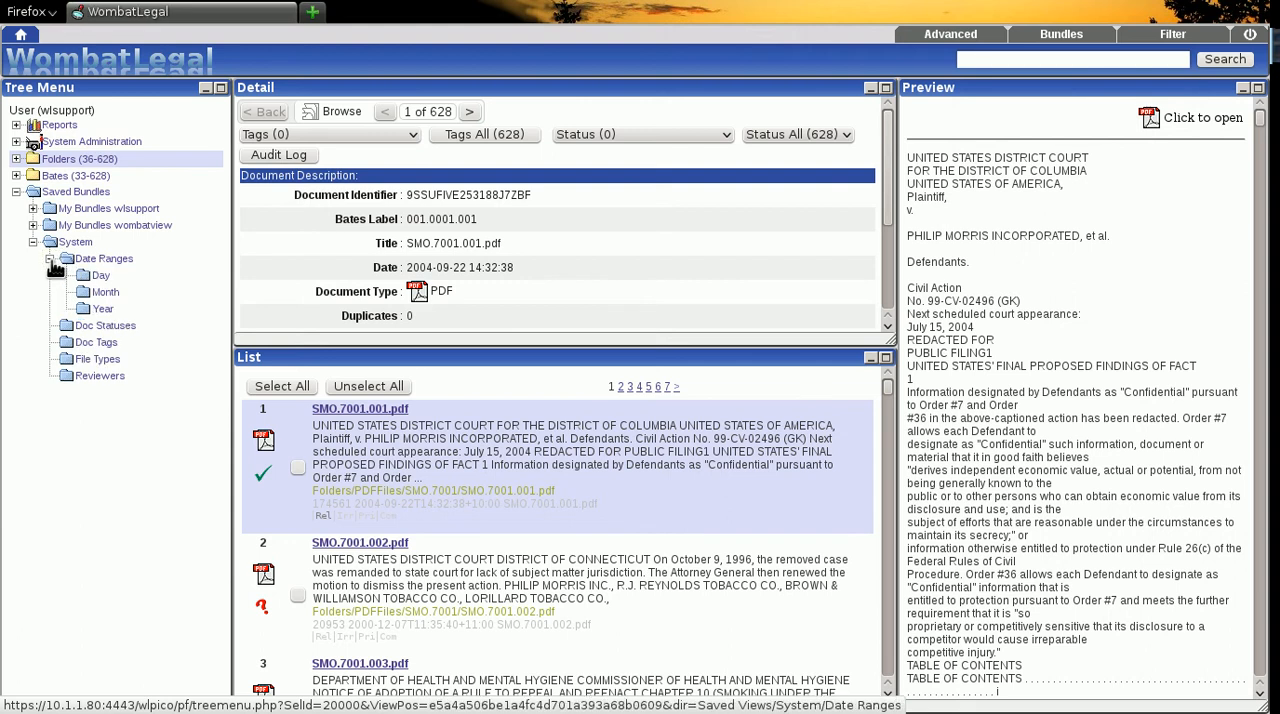
{"action": "left_click", "coordinate": [104, 310]}
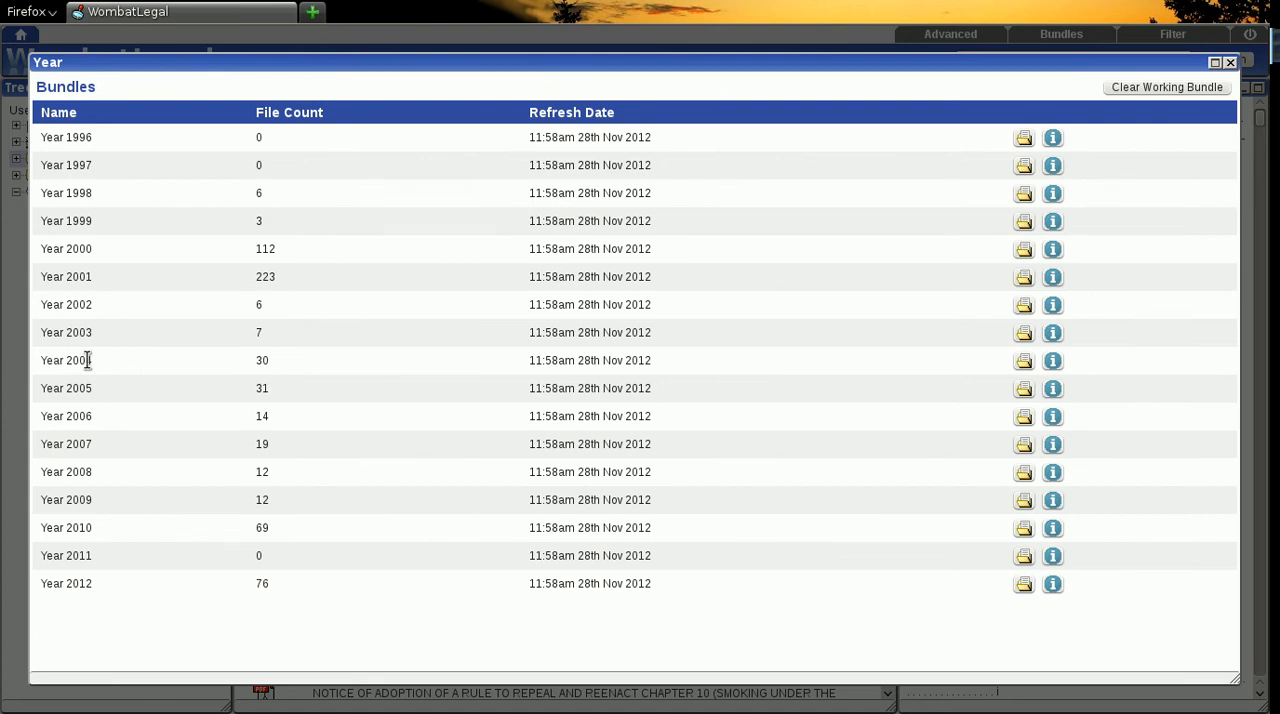
{"action": "left_click", "coordinate": [1023, 361]}
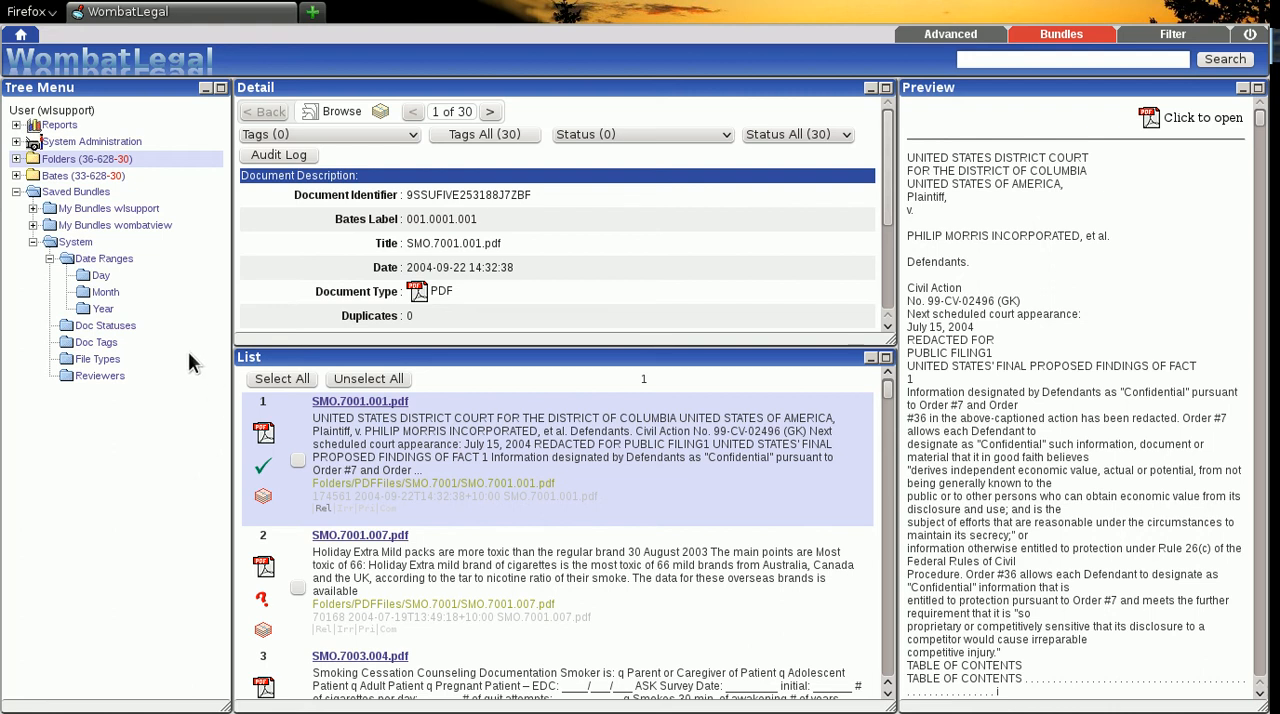
{"action": "left_click", "coordinate": [16, 159]}
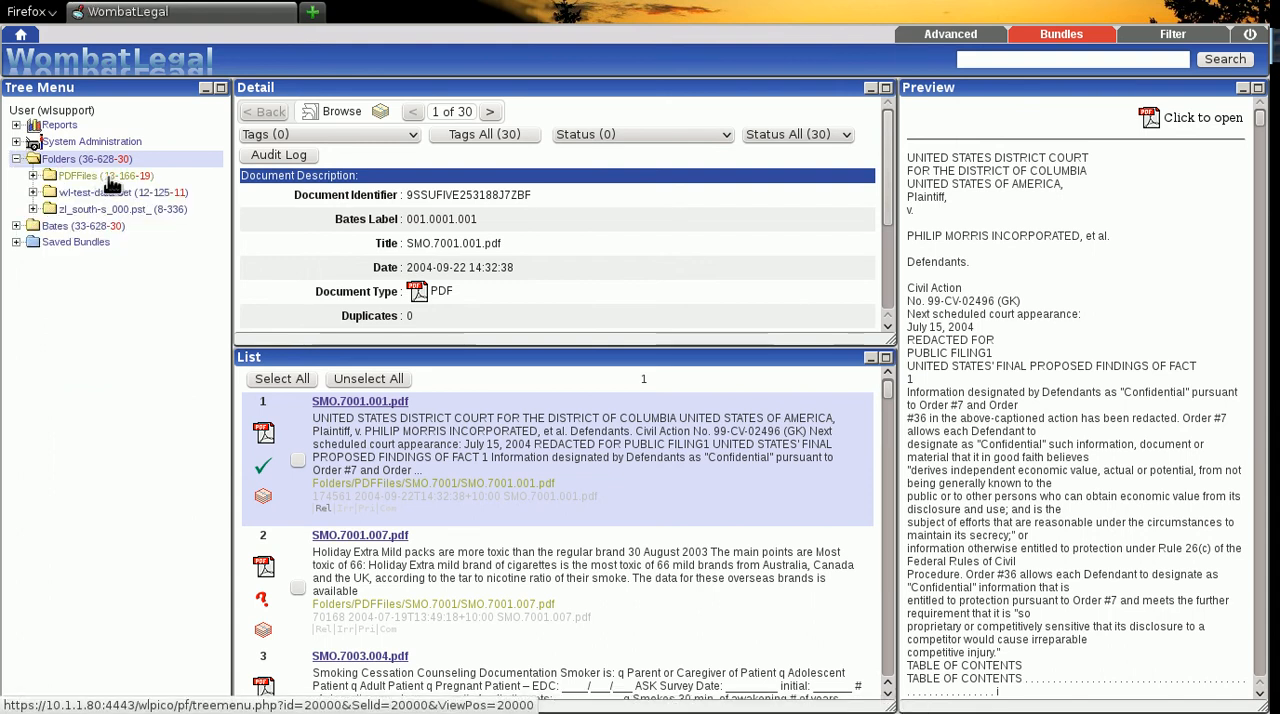
{"action": "left_click", "coordinate": [33, 176]}
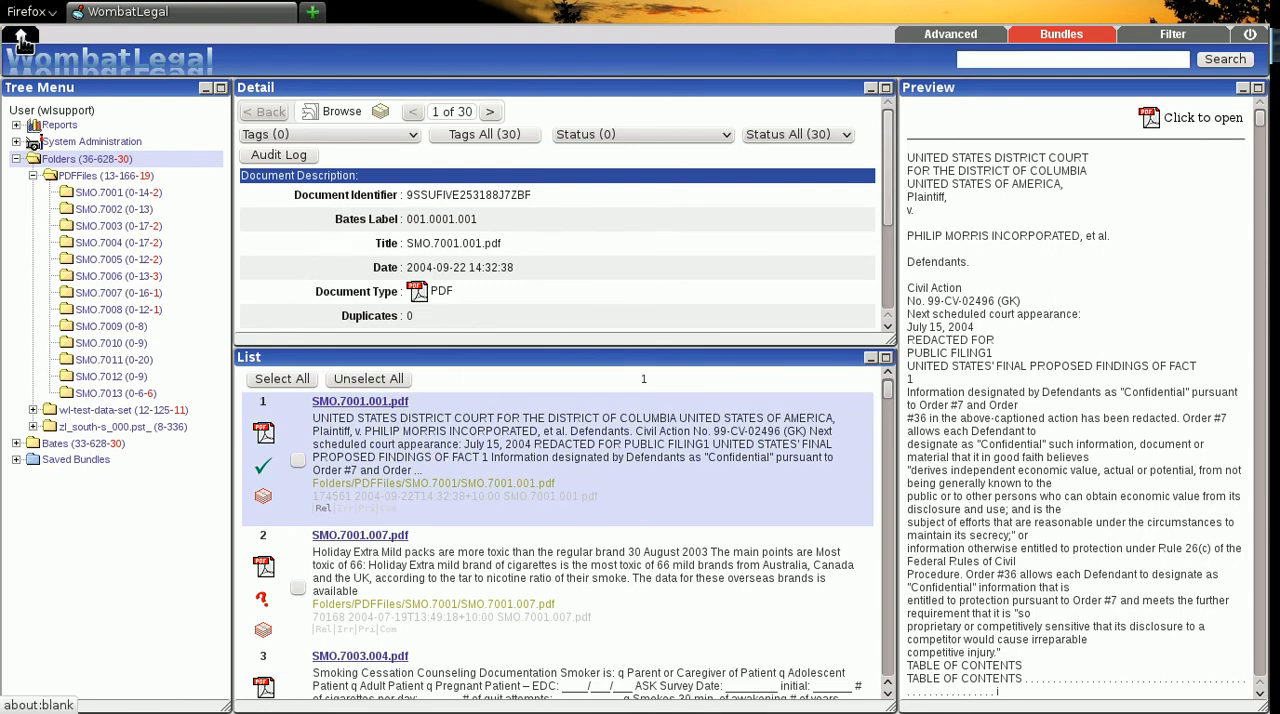
- Switch to the Review window layout, and tag the second document, SMO.7001.007.pdf, as Irrelevant
{"action": "left_click", "coordinate": [22, 37]}
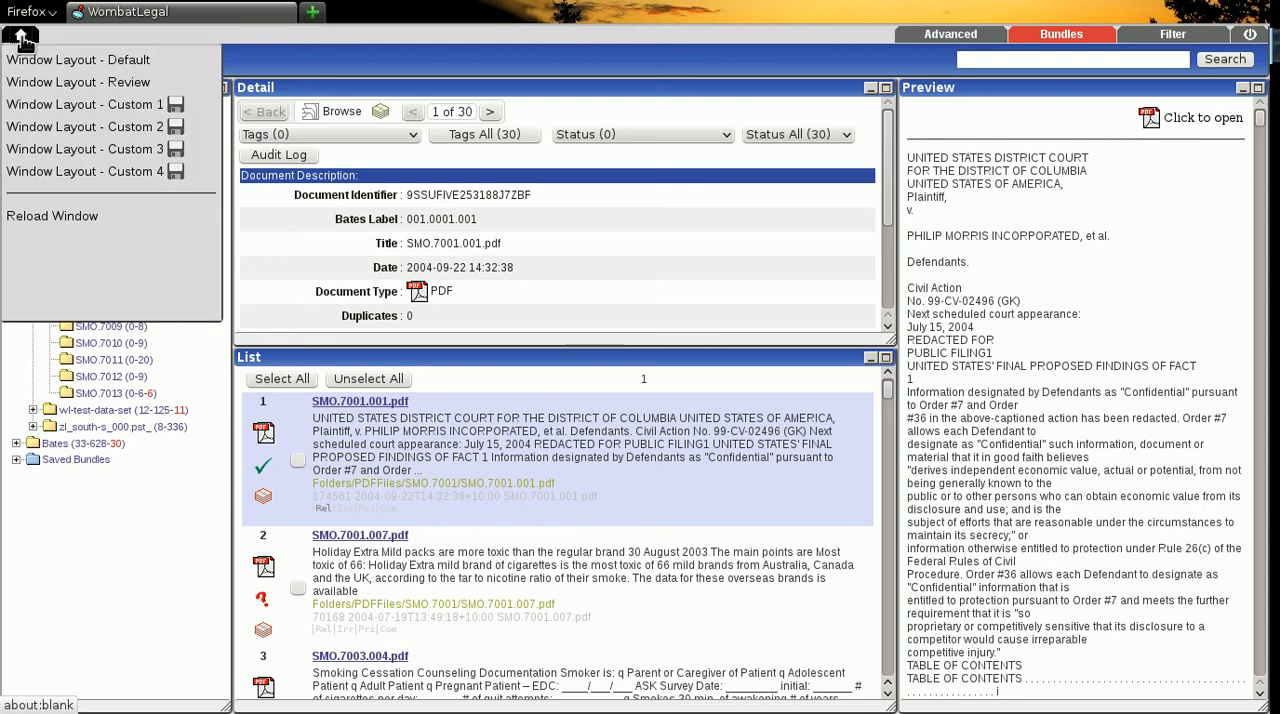
{"action": "left_click", "coordinate": [124, 86]}
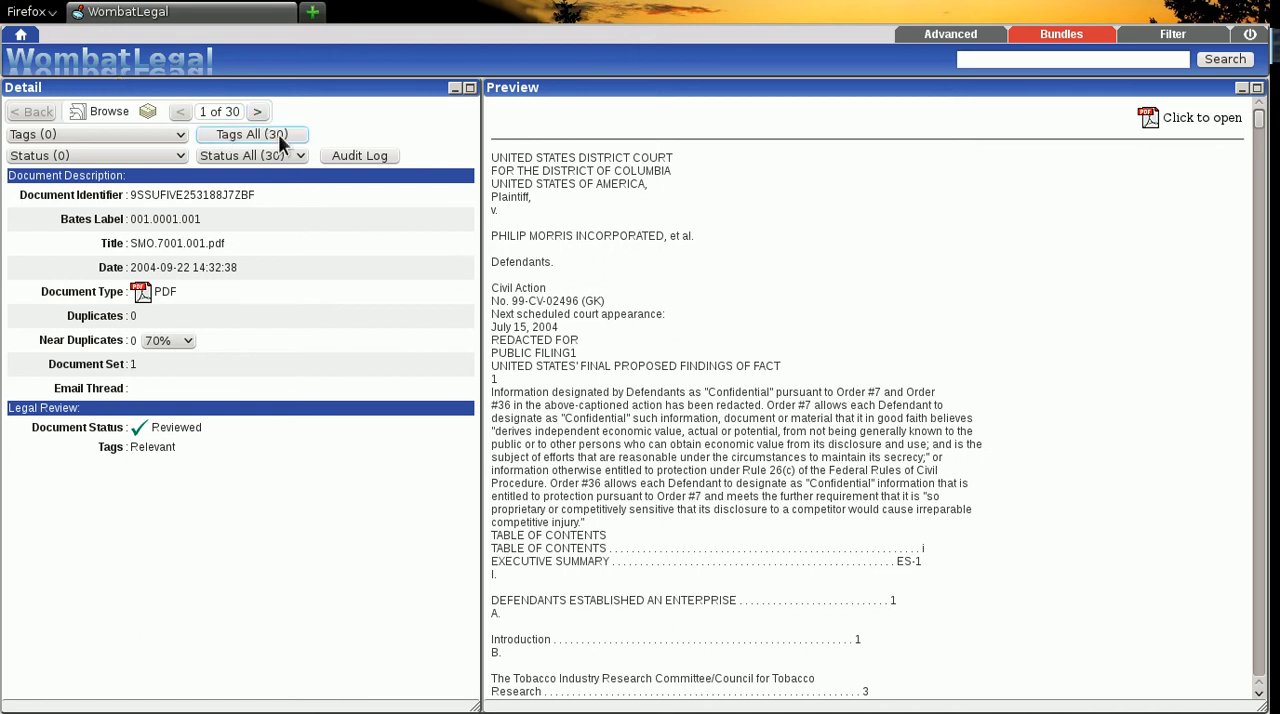
{"action": "left_click", "coordinate": [257, 113]}
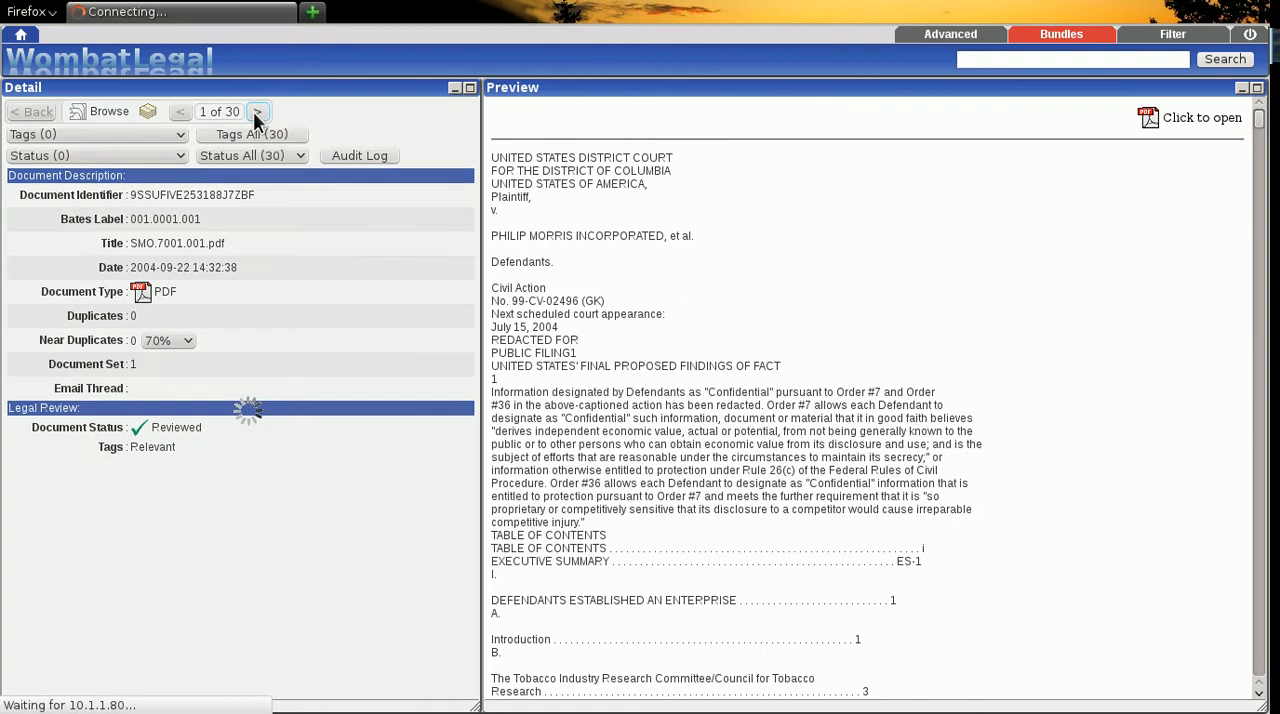
{"action": "scroll", "coordinate": [755, 325], "scroll_direction": "down", "scroll_amount": 10}
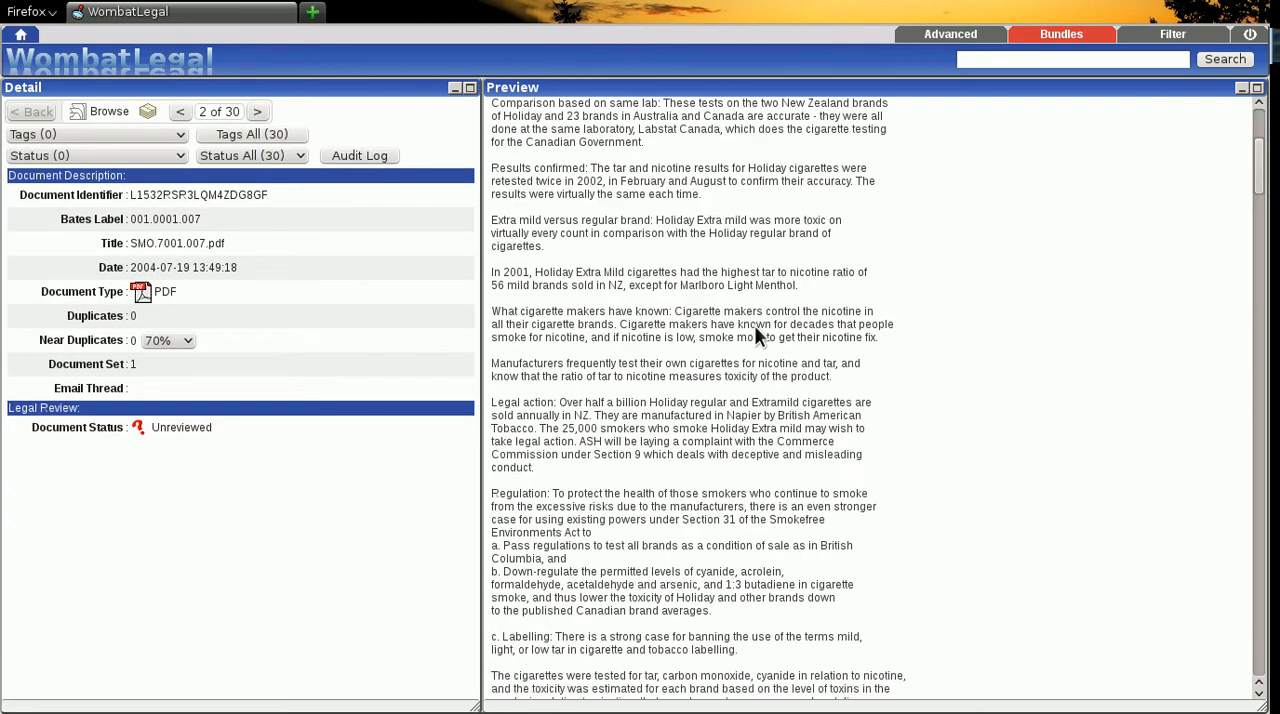
{"action": "scroll", "coordinate": [754, 325], "scroll_direction": "up", "scroll_amount": 10}
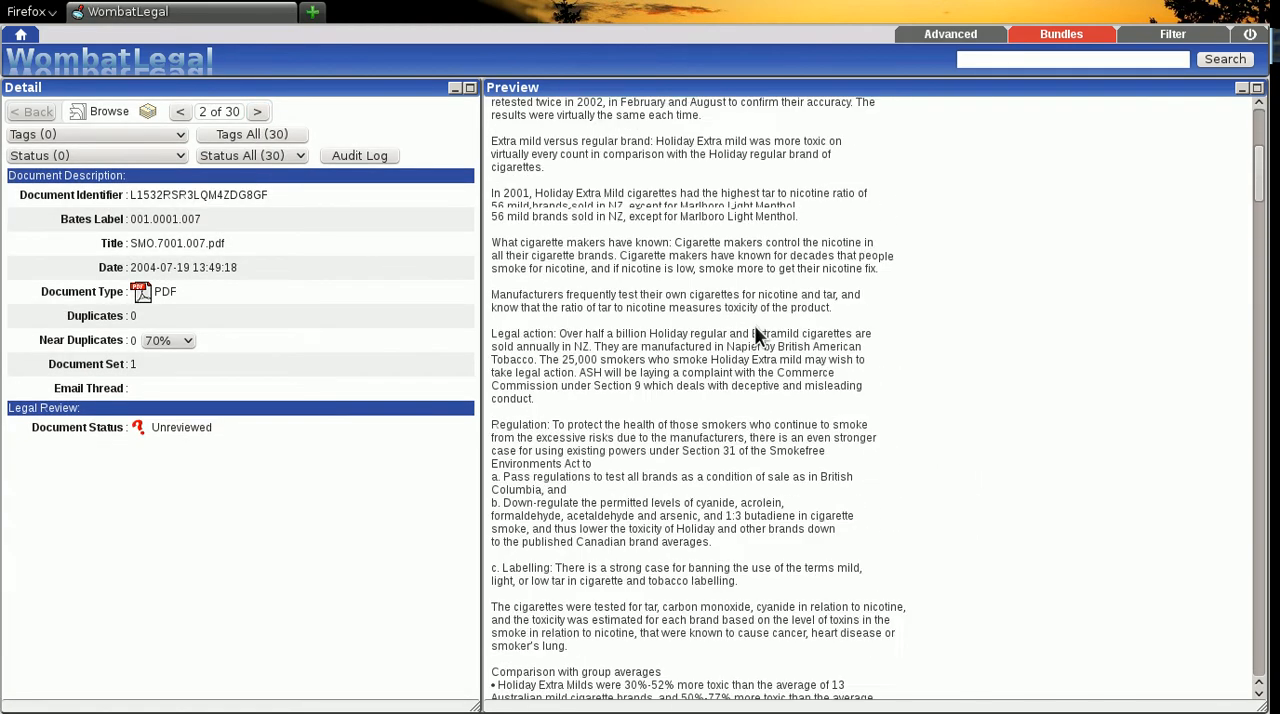
{"action": "left_click", "coordinate": [181, 136]}
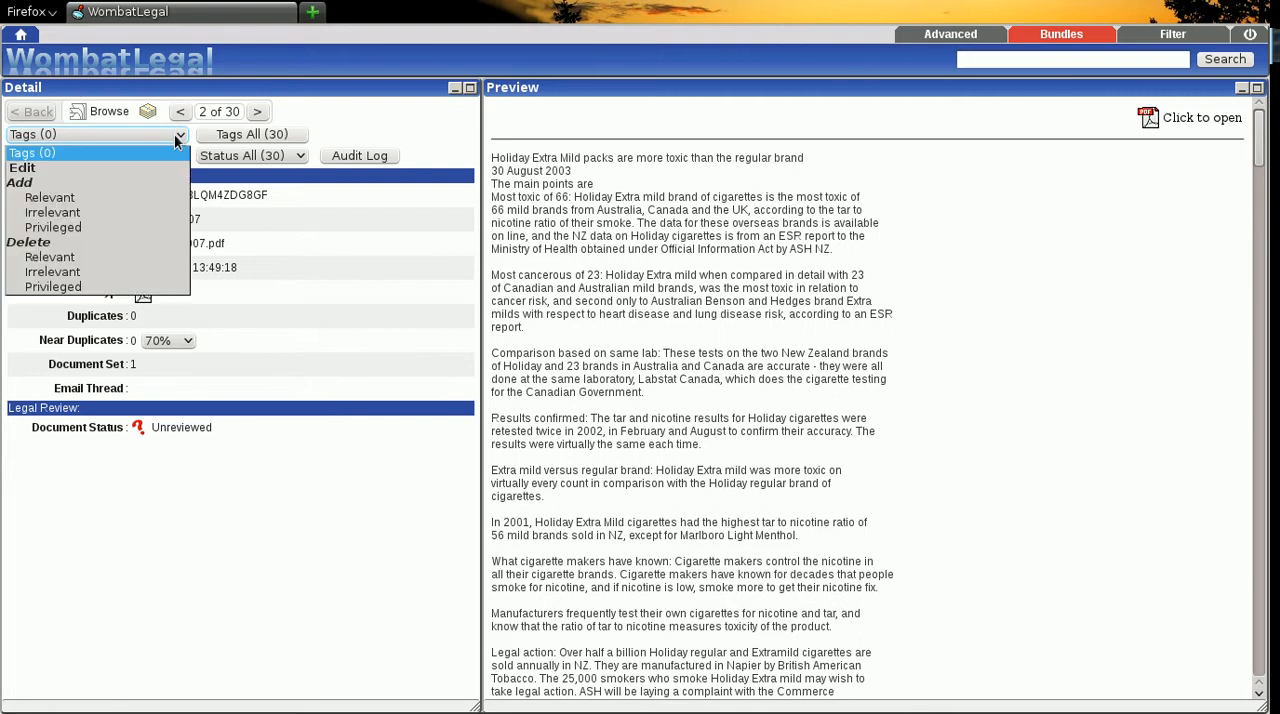
{"action": "left_click", "coordinate": [55, 213]}
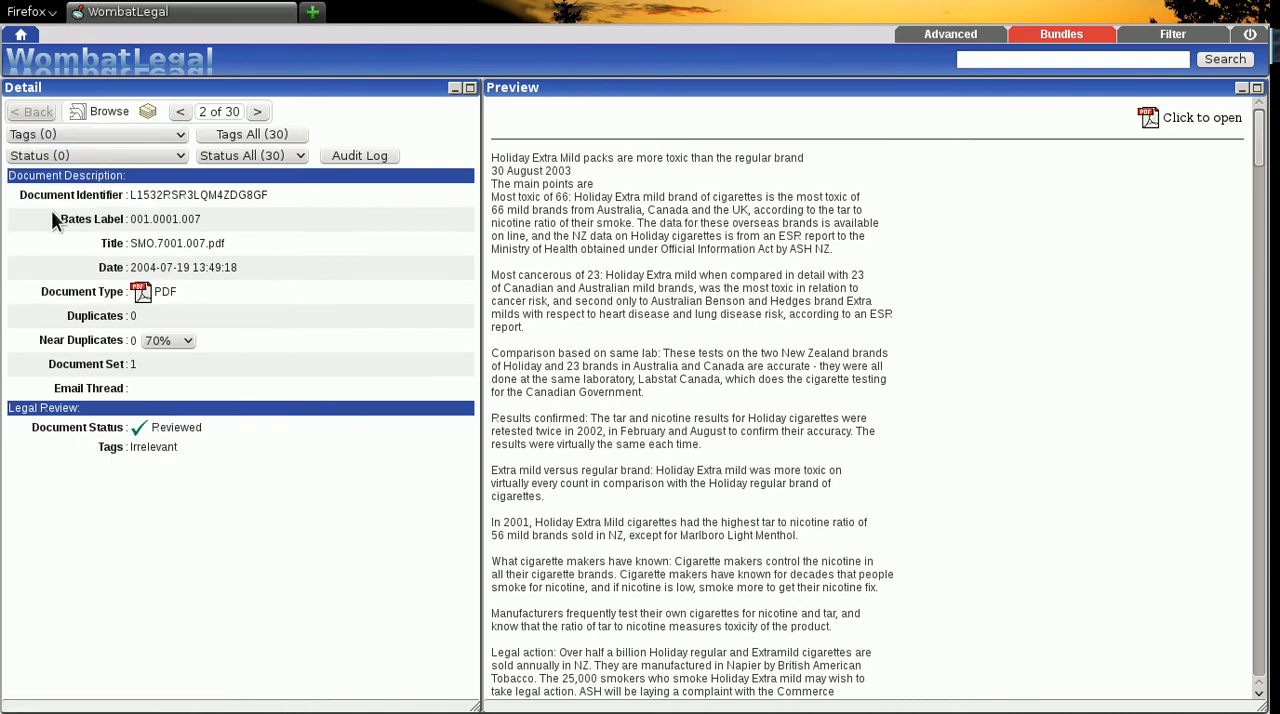
- Advance to the third document, SMO.7003.004.pdf, read part of its text, and tag it as Privileged
{"action": "left_click", "coordinate": [257, 113]}
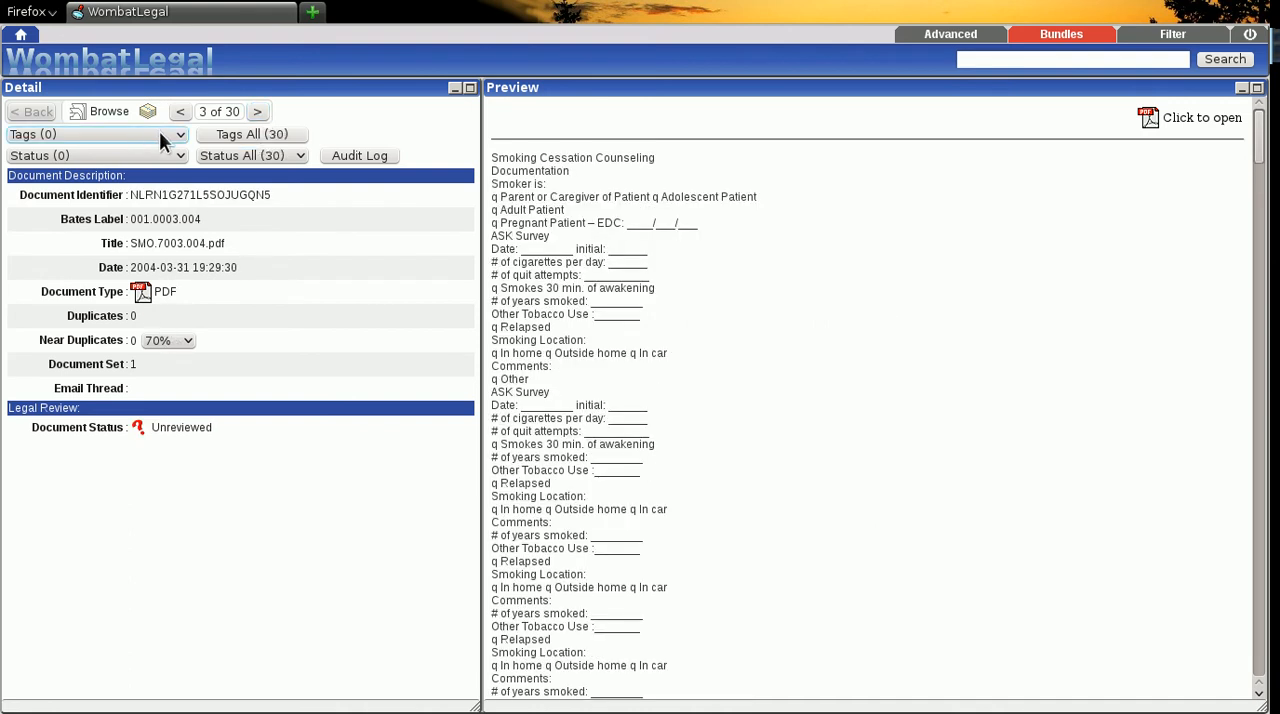
{"action": "scroll", "coordinate": [715, 325], "scroll_direction": "down", "scroll_amount": 5}
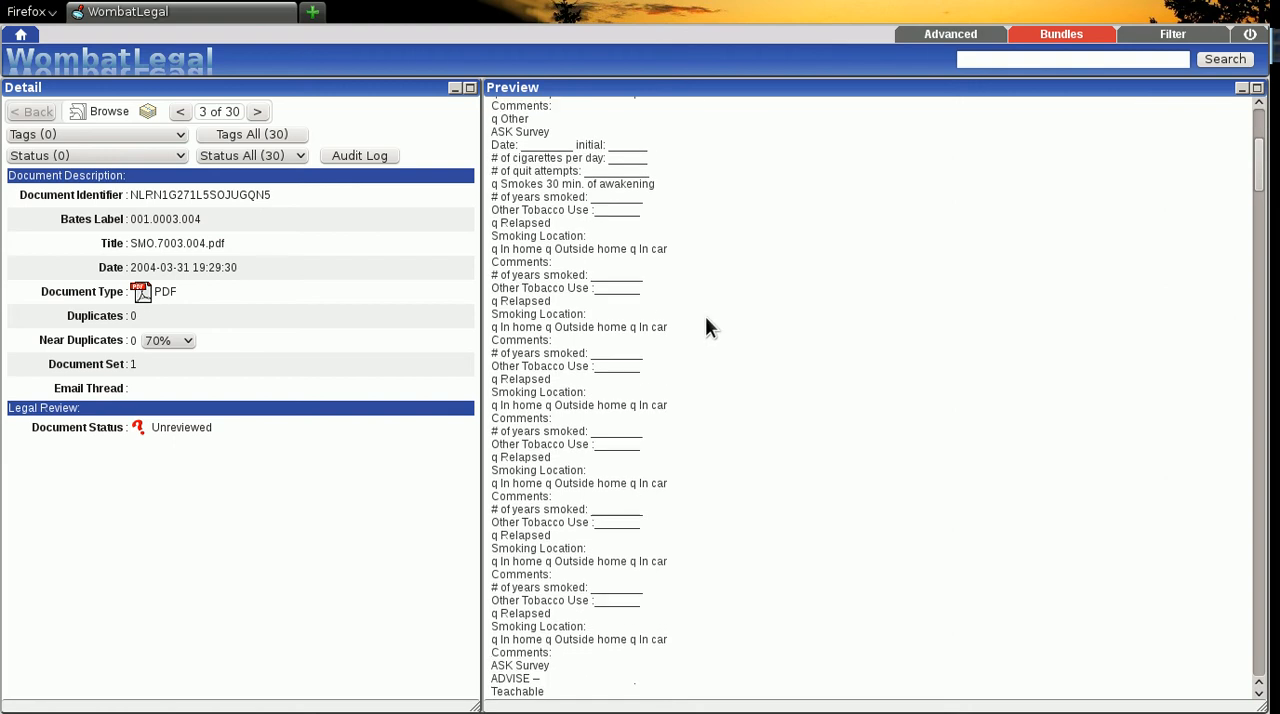
{"action": "left_click", "coordinate": [167, 132]}
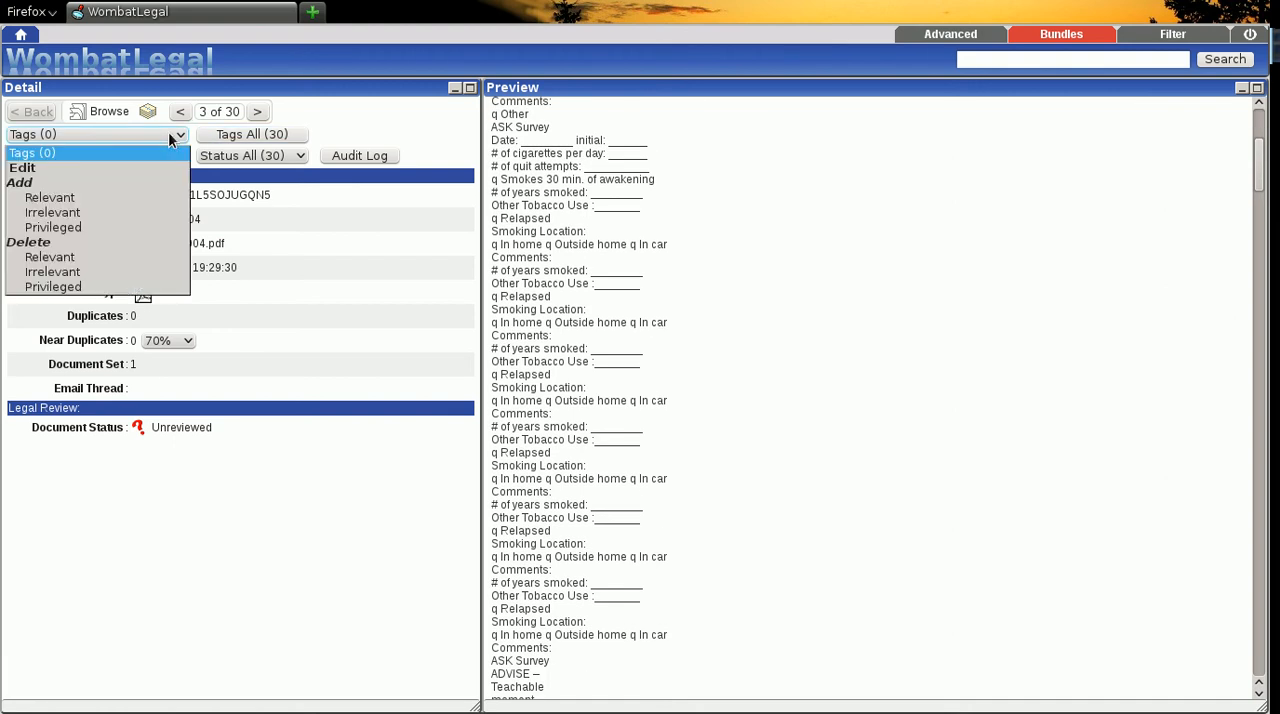
{"action": "left_click", "coordinate": [52, 228]}
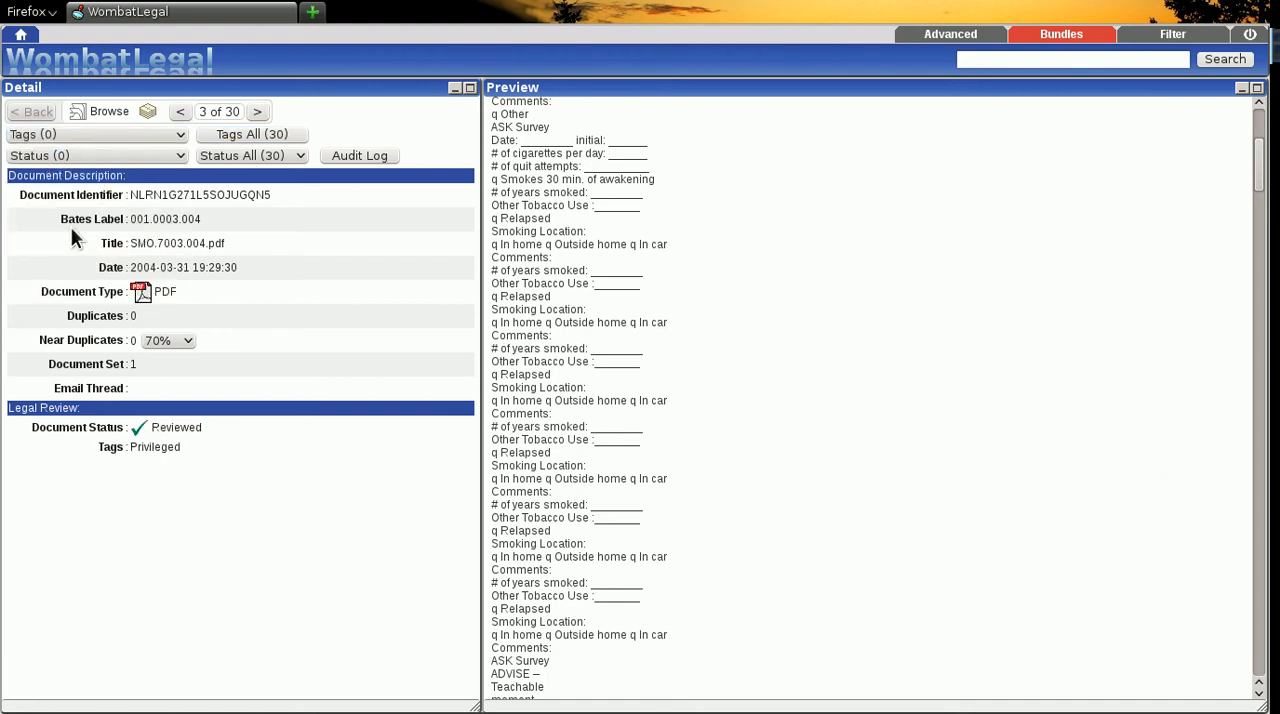
- Open the original PDF of the fourth document, SMO.7003.008.pdf, examine both pages in Okular, and close it
{"action": "left_click", "coordinate": [257, 111]}
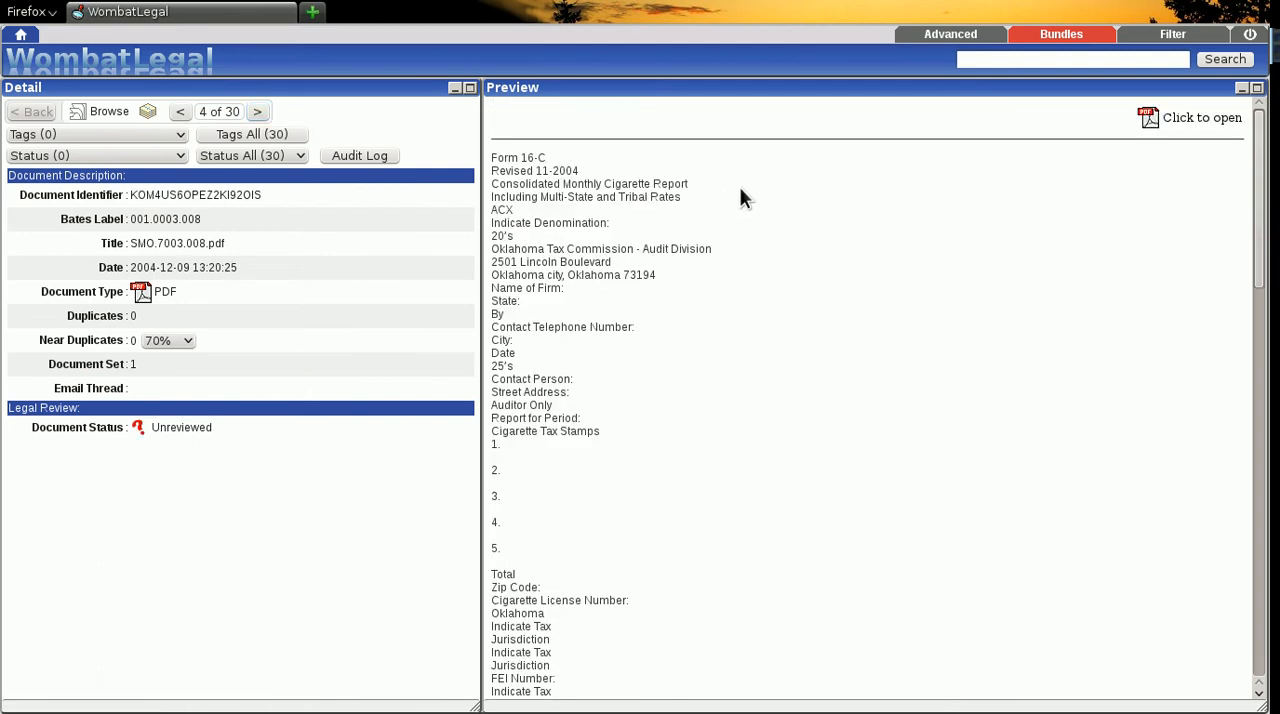
{"action": "left_click", "coordinate": [1149, 117]}
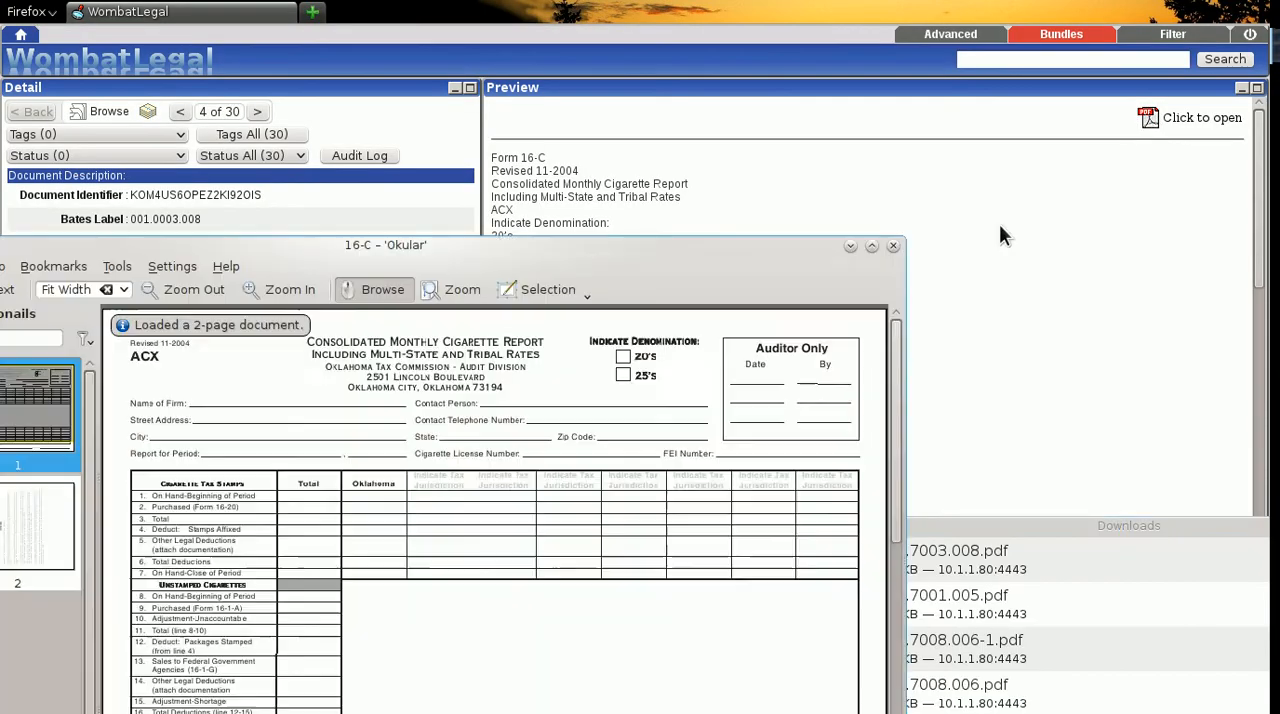
{"action": "left_click_drag", "start_coordinate": [735, 234], "coordinate": [944, 20]}
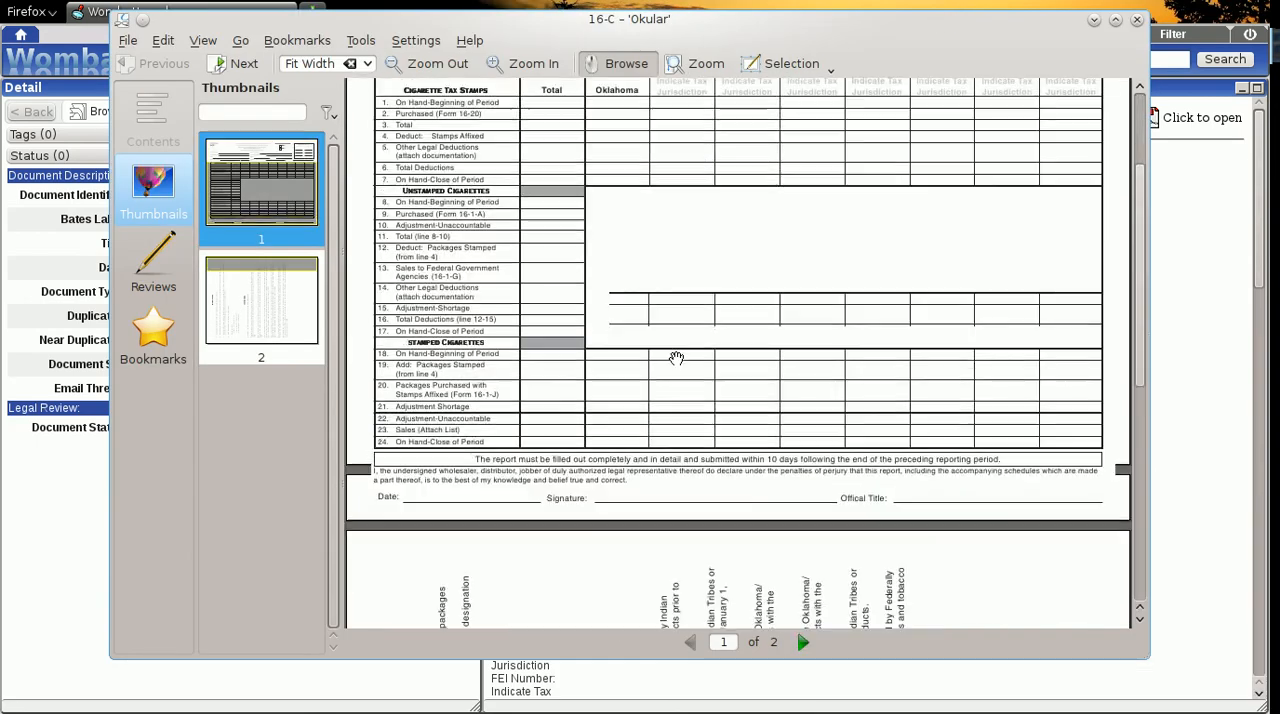
{"action": "scroll", "coordinate": [674, 357], "scroll_direction": "down", "scroll_amount": 5}
{"action": "scroll", "coordinate": [676, 357], "scroll_direction": "down", "scroll_amount": 2}
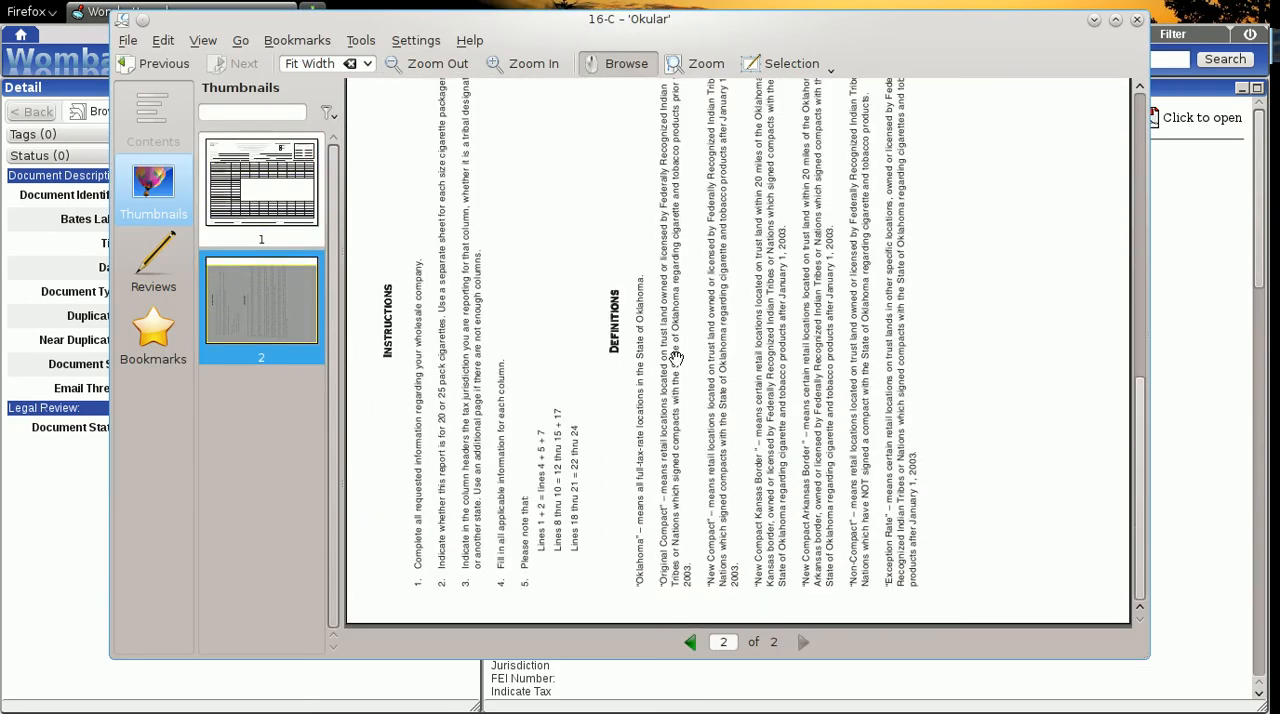
{"action": "scroll", "coordinate": [676, 357], "scroll_direction": "up", "scroll_amount": 3}
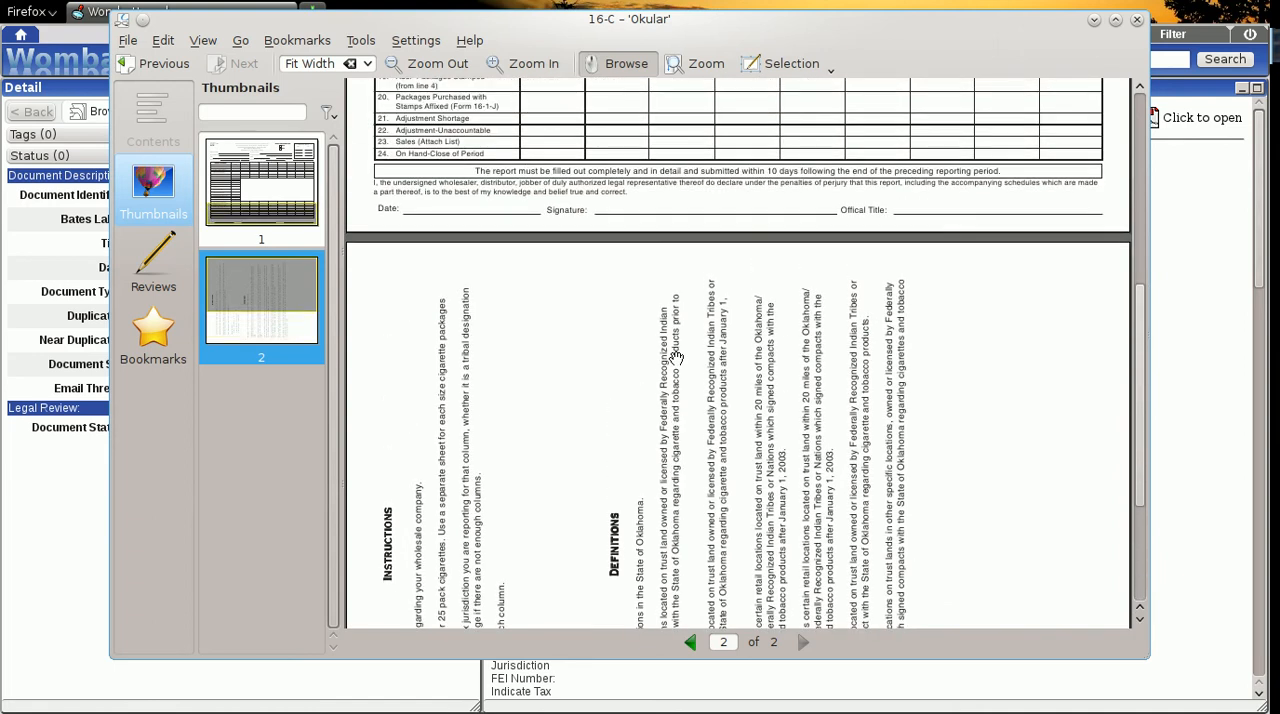
{"action": "scroll", "coordinate": [676, 357], "scroll_direction": "up", "scroll_amount": 6}
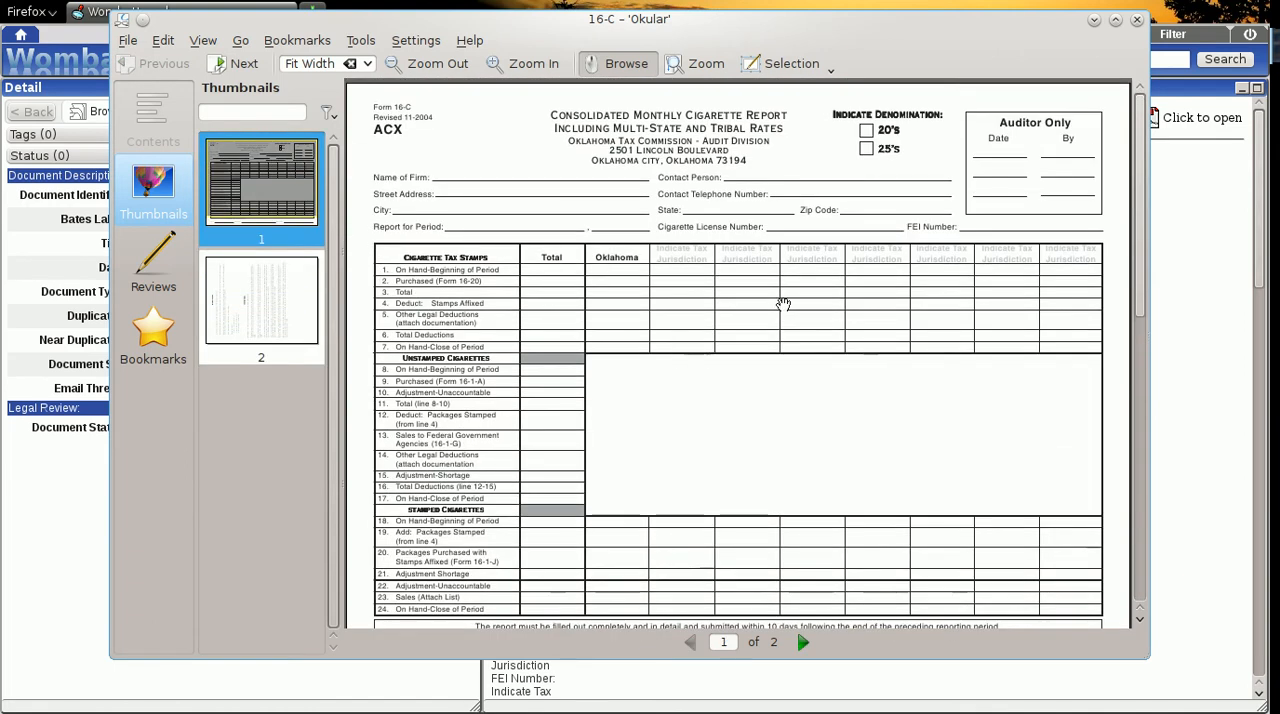
{"action": "left_click", "coordinate": [1136, 21]}
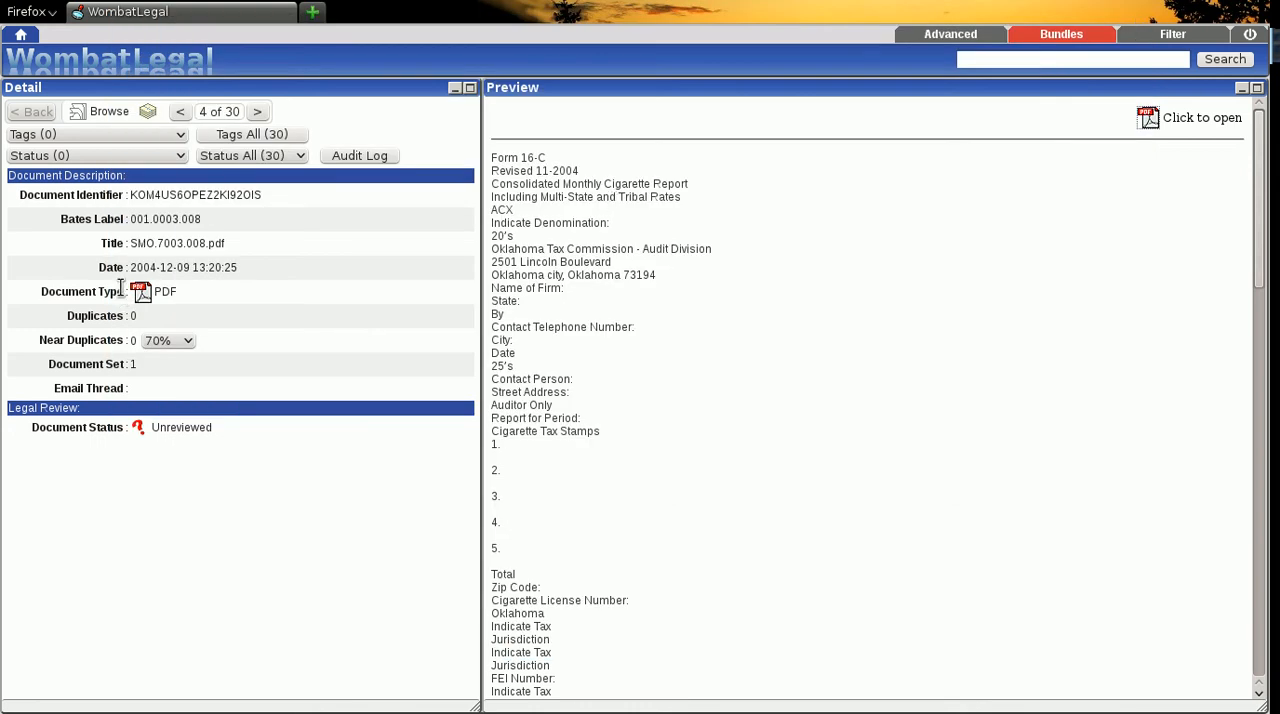
- Tag the fourth document, SMO.7003.008.pdf, as both Privileged and Relevant
{"action": "left_click", "coordinate": [168, 134]}
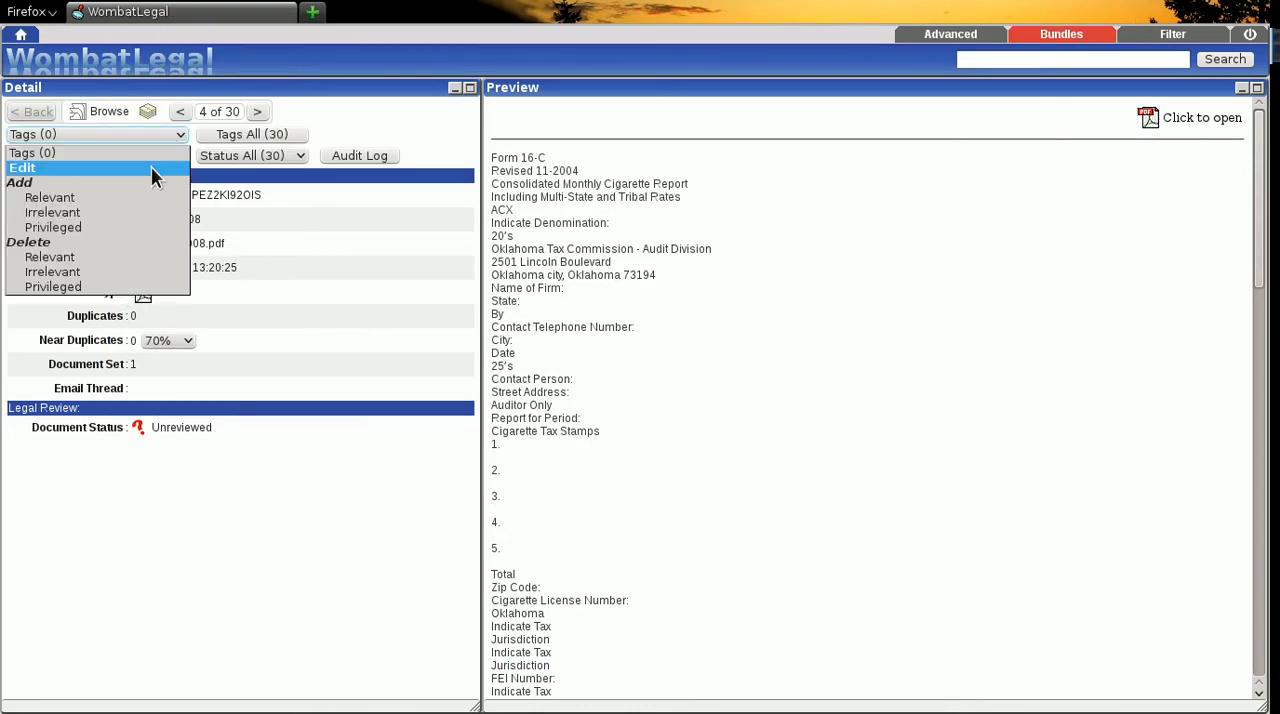
{"action": "left_click", "coordinate": [60, 227]}
{"action": "left_click", "coordinate": [110, 132]}
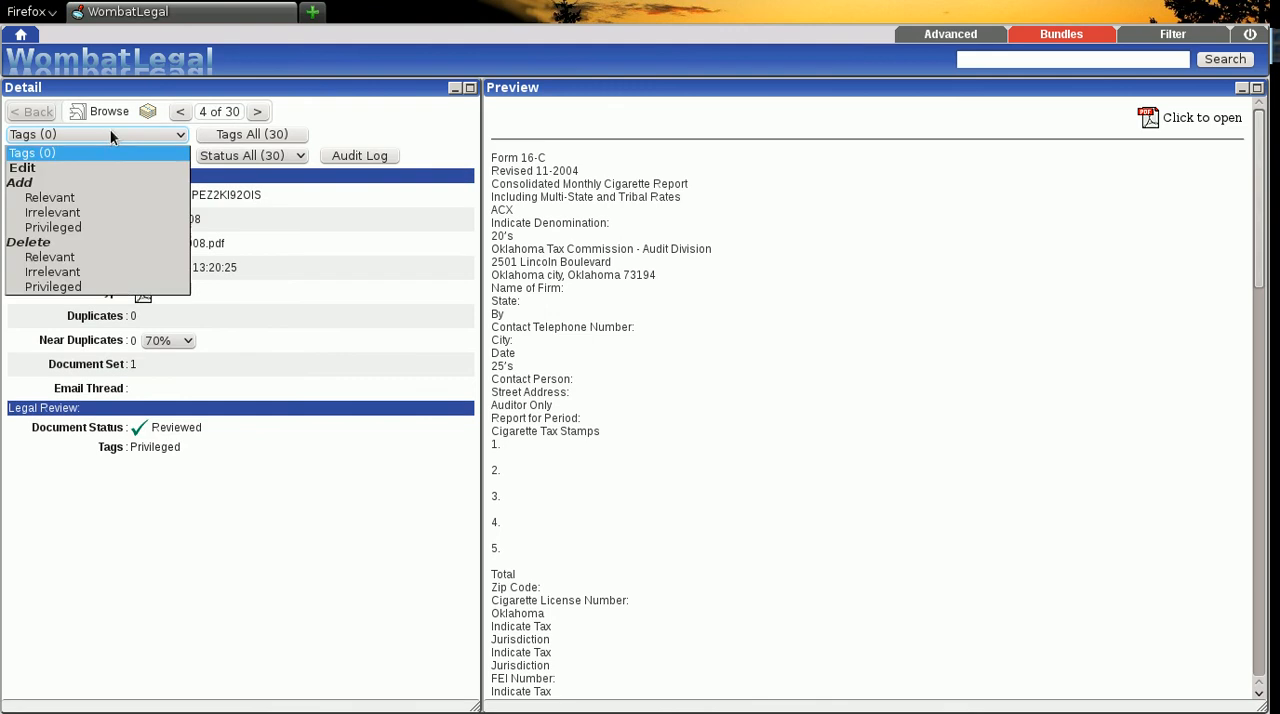
{"action": "left_click", "coordinate": [113, 132]}
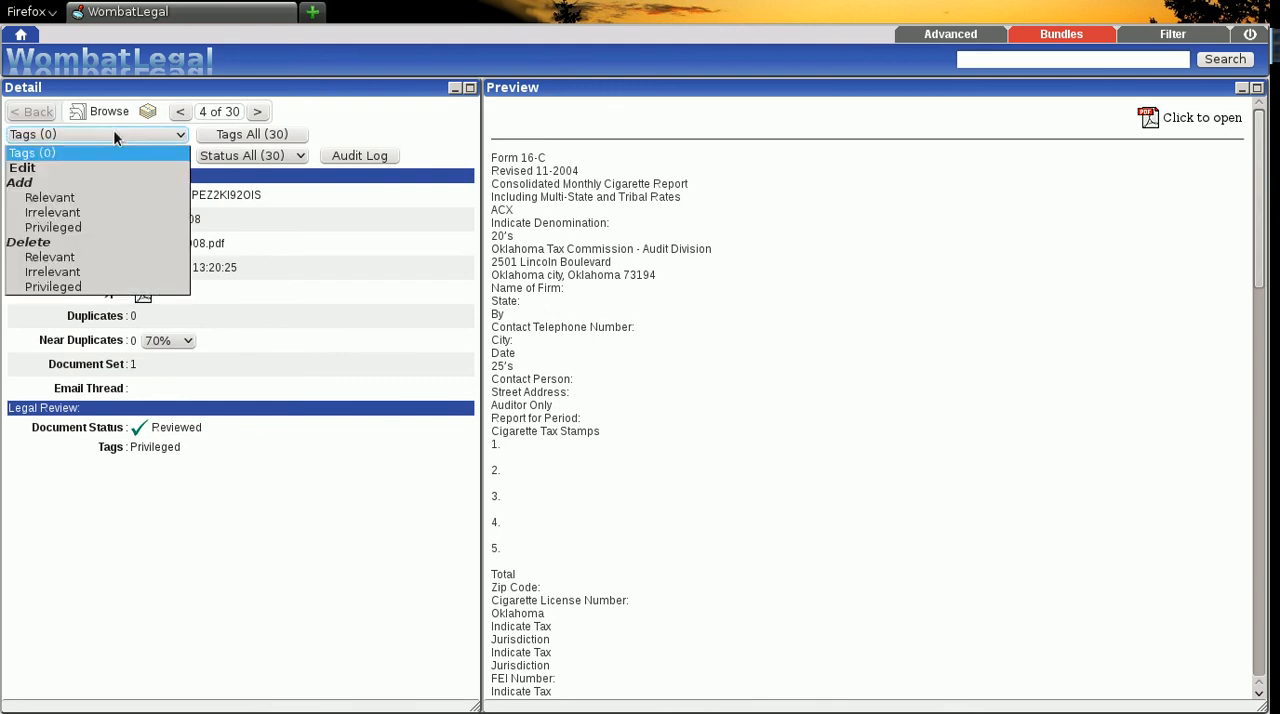
{"action": "left_click", "coordinate": [64, 197]}
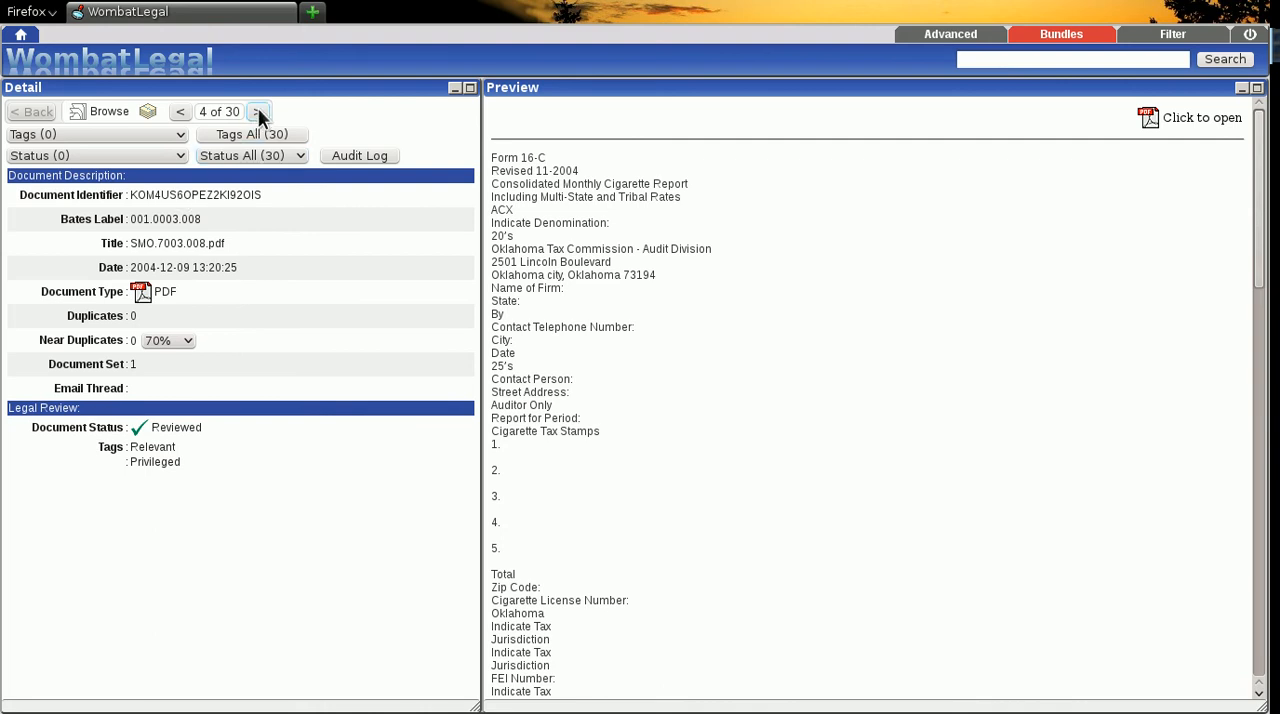
- Add the Privileged tag to all 30 documents in the list, and step forward to the ninth document to check the tags
{"action": "left_click", "coordinate": [286, 131]}
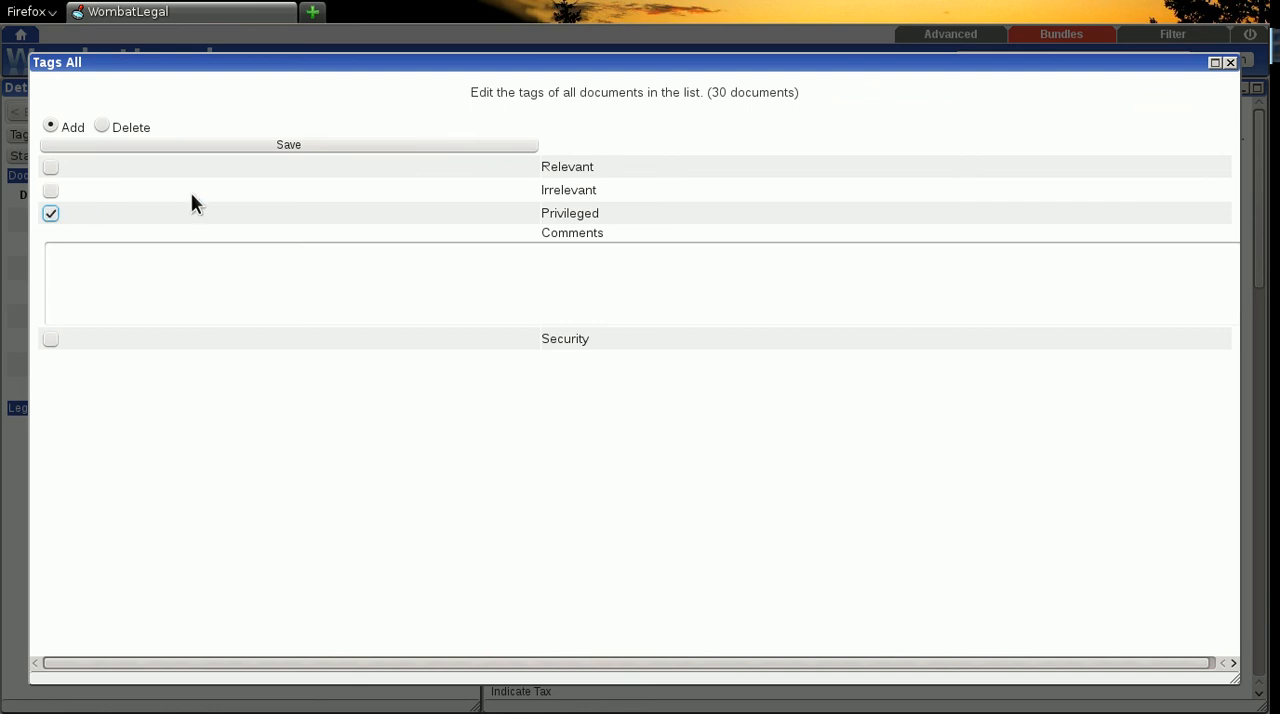
{"action": "left_click", "coordinate": [291, 146]}
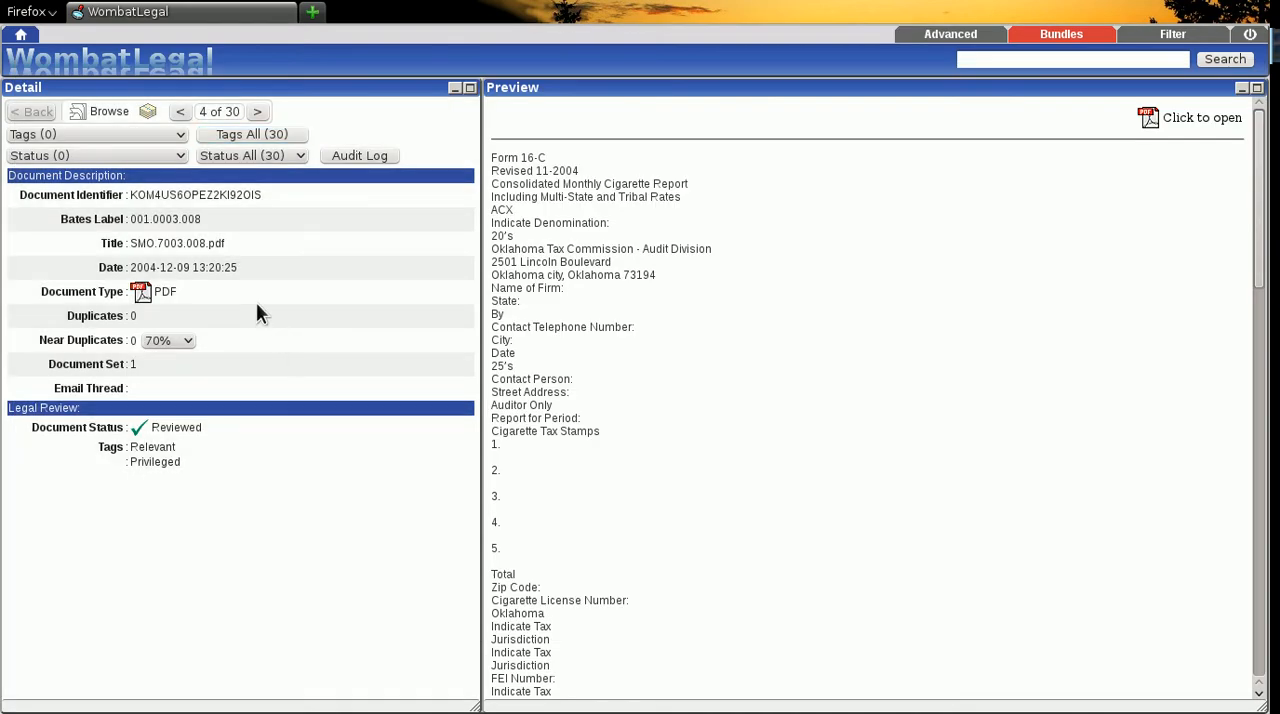
{"action": "left_click", "coordinate": [259, 112]}
{"action": "left_click", "coordinate": [259, 111]}
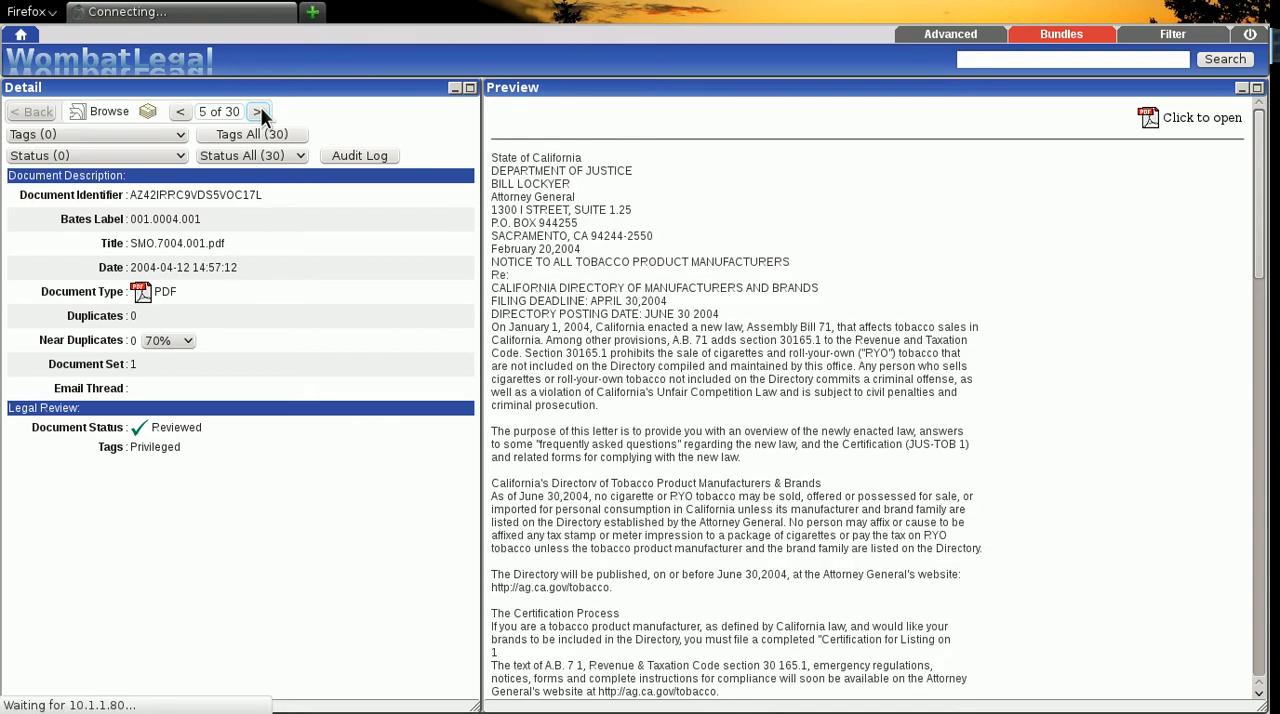
{"action": "left_click", "coordinate": [259, 111]}
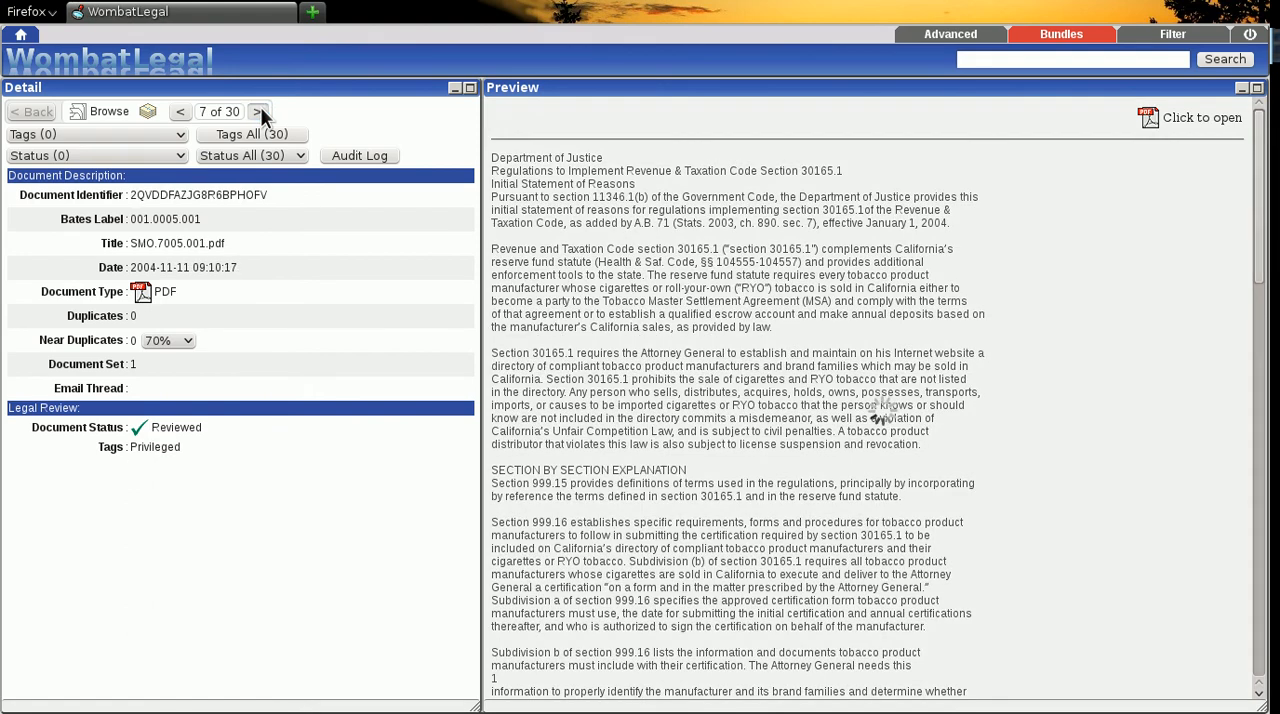
{"action": "left_click", "coordinate": [259, 111]}
{"action": "left_click", "coordinate": [259, 111]}
{"action": "left_click", "coordinate": [259, 111]}
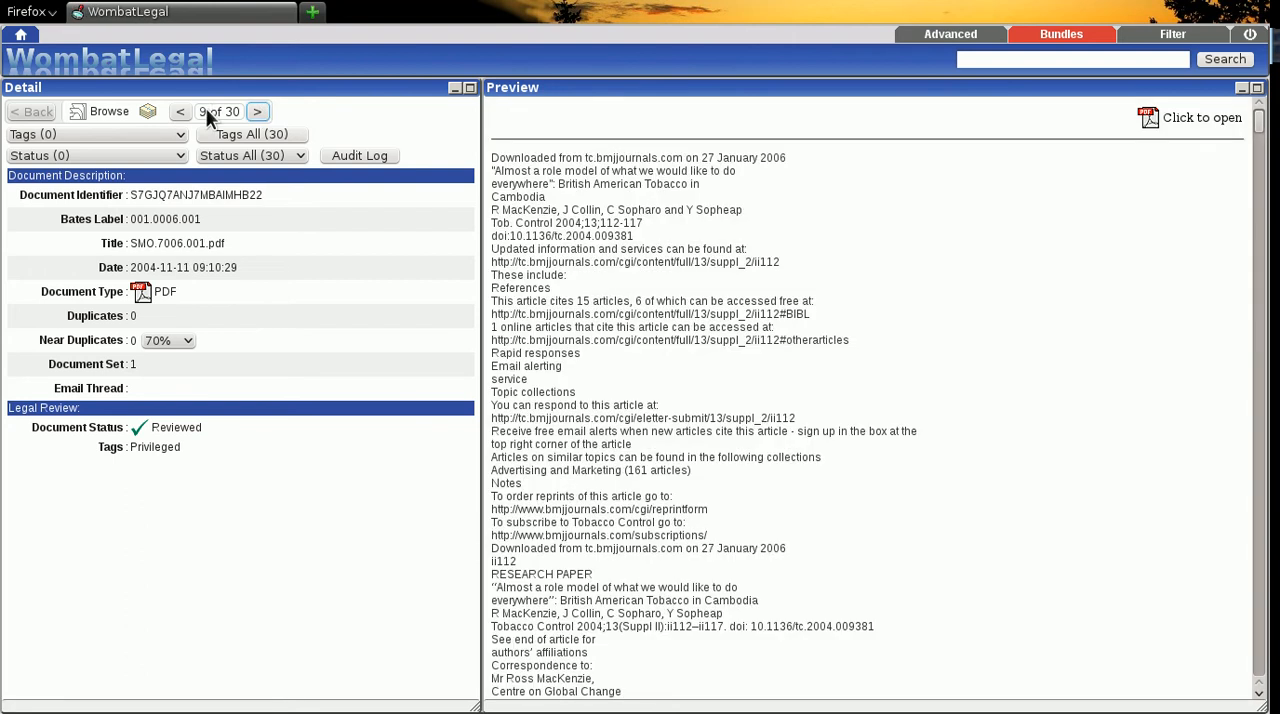
{"action": "left_click", "coordinate": [180, 111]}
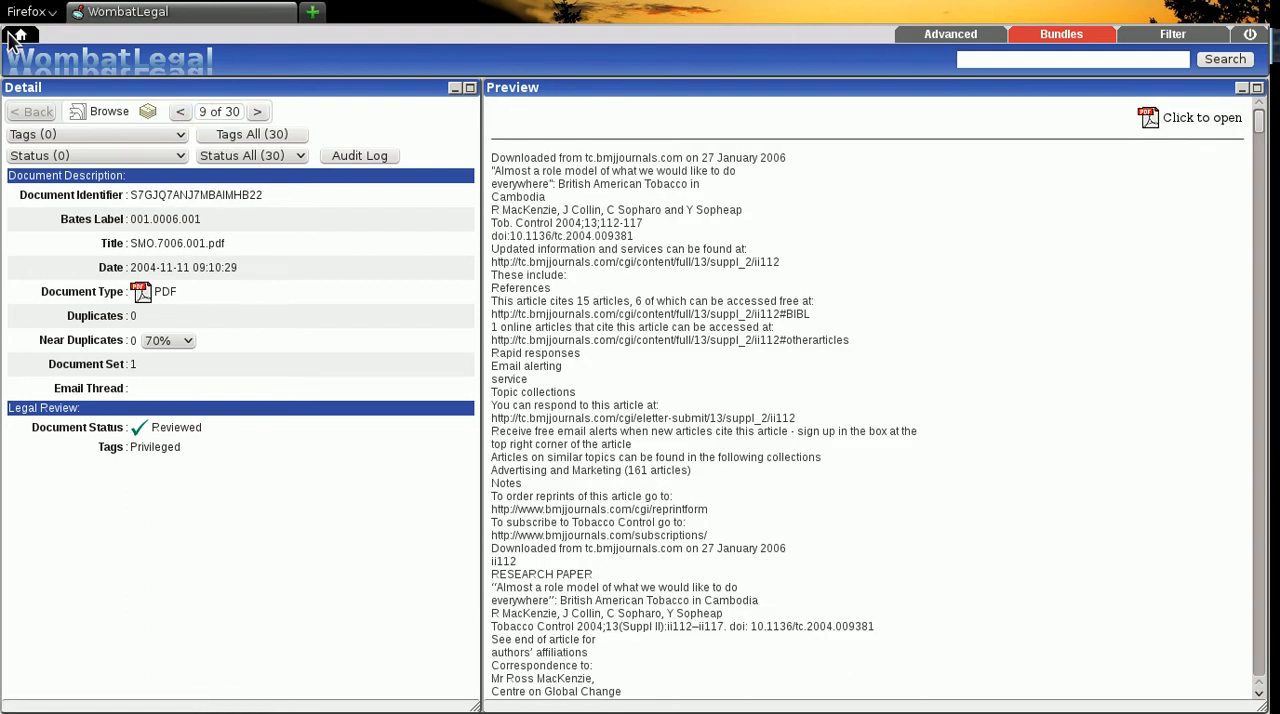
- Switch to the Default window layout and open Issues Tag Settings from the system-wide settings and controls
{"action": "left_click", "coordinate": [22, 38]}
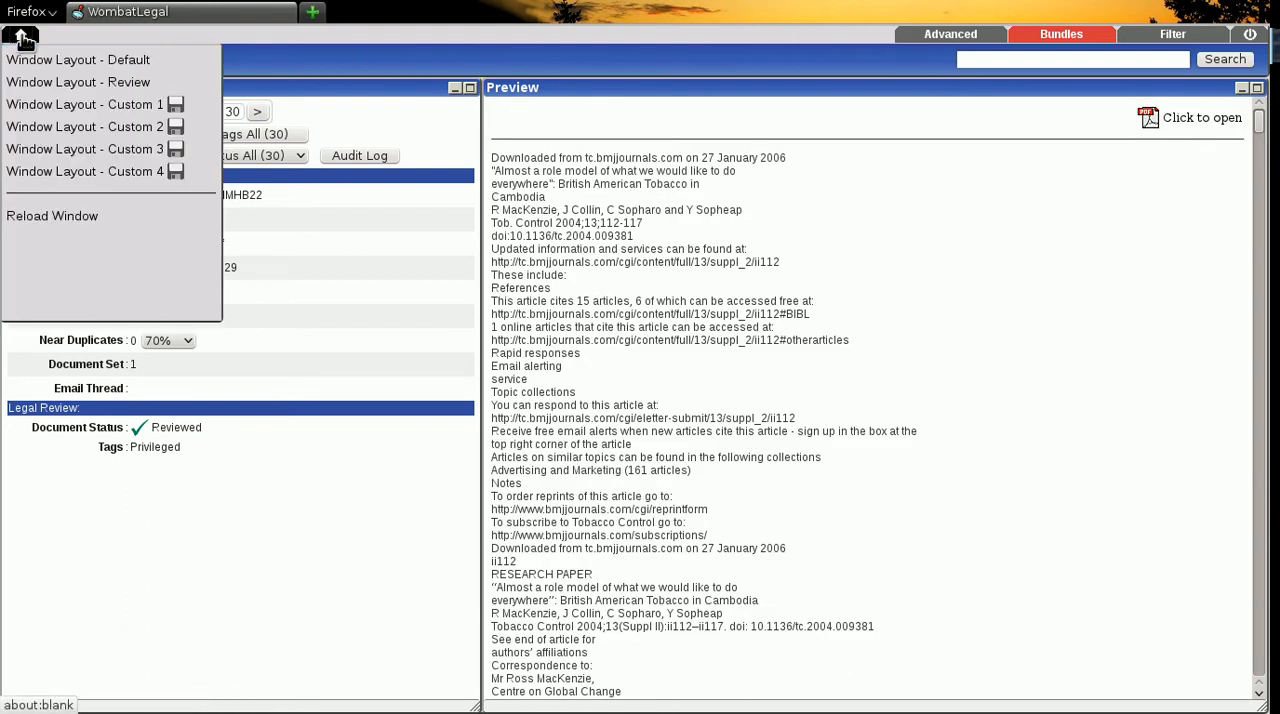
{"action": "left_click", "coordinate": [95, 58]}
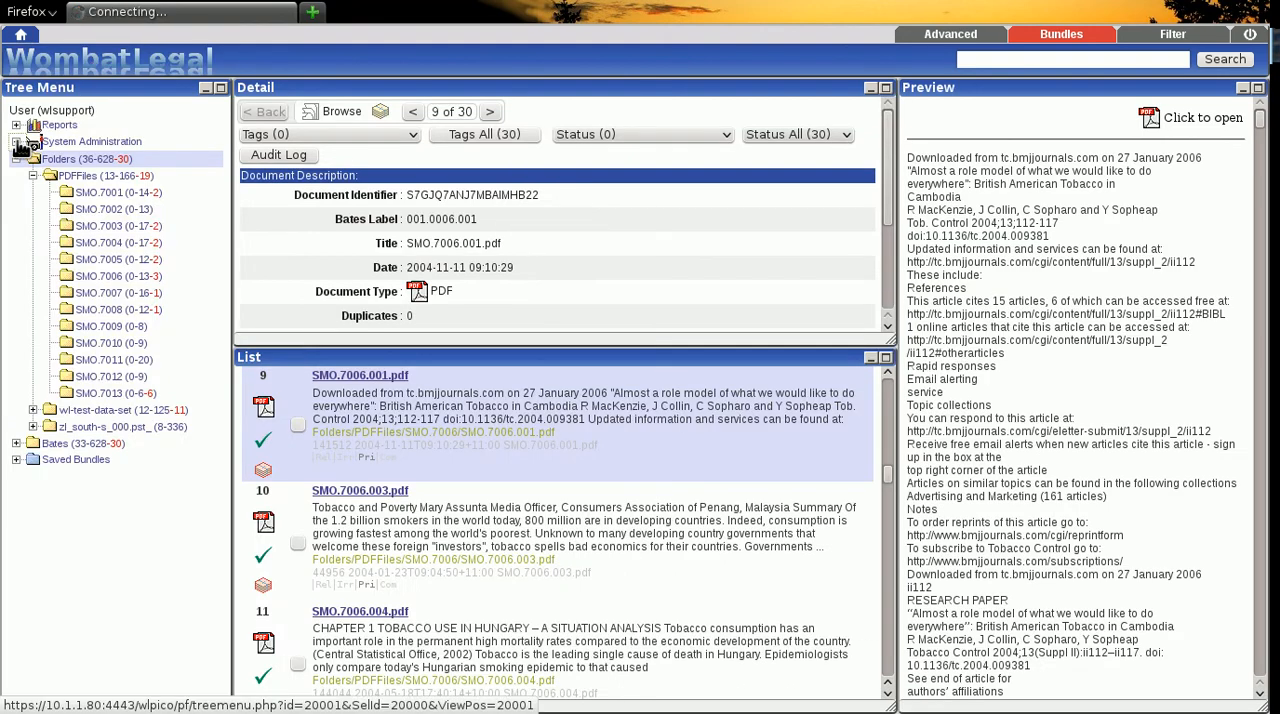
{"action": "left_click", "coordinate": [22, 143]}
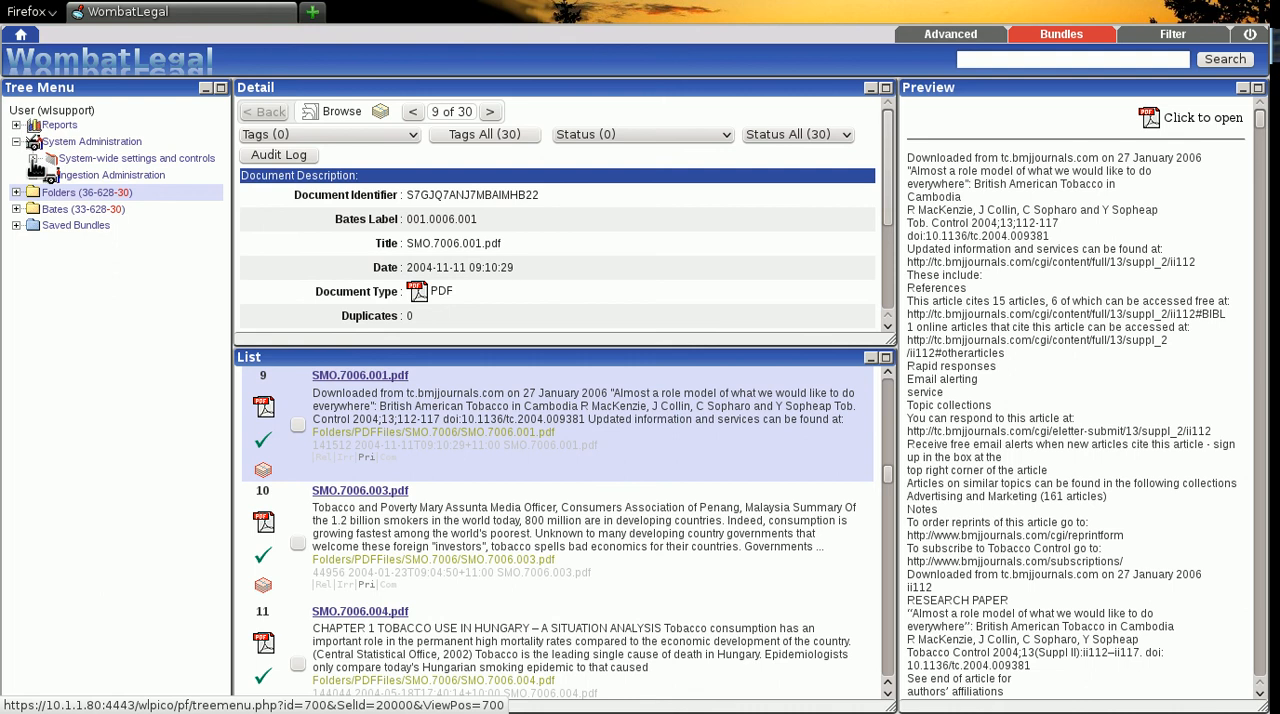
{"action": "left_click", "coordinate": [33, 158]}
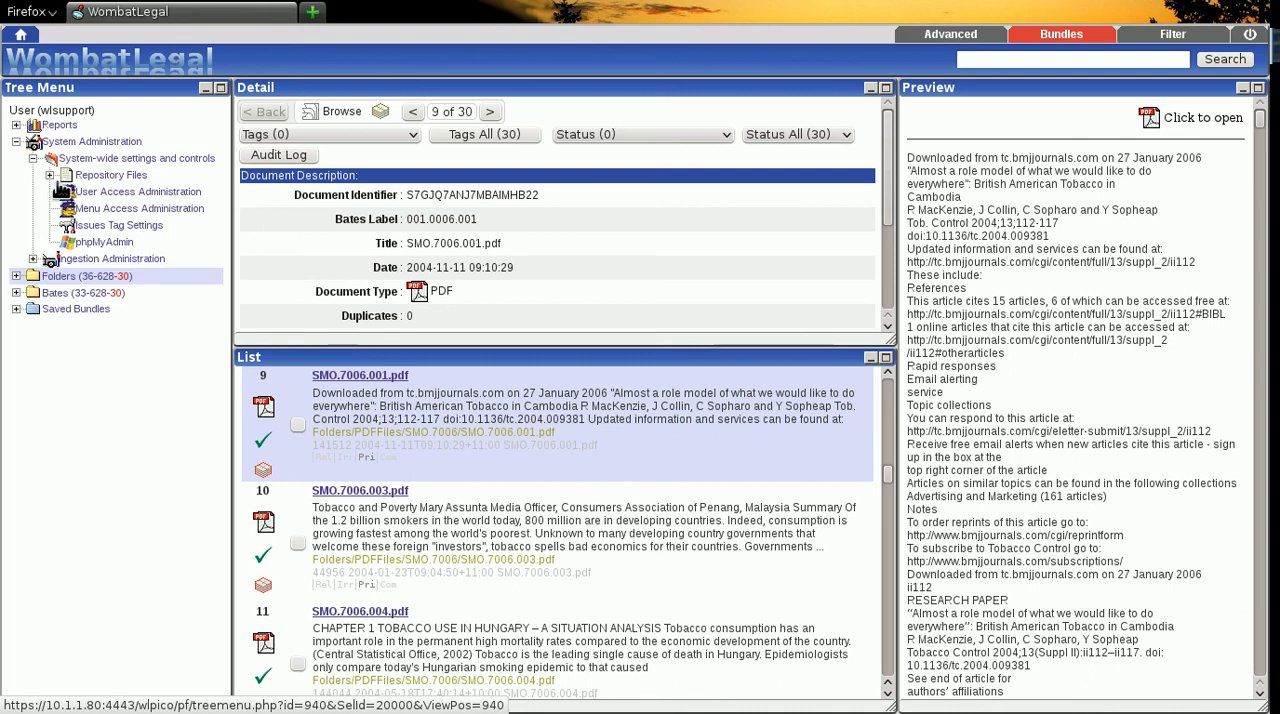
{"action": "left_click", "coordinate": [105, 228]}
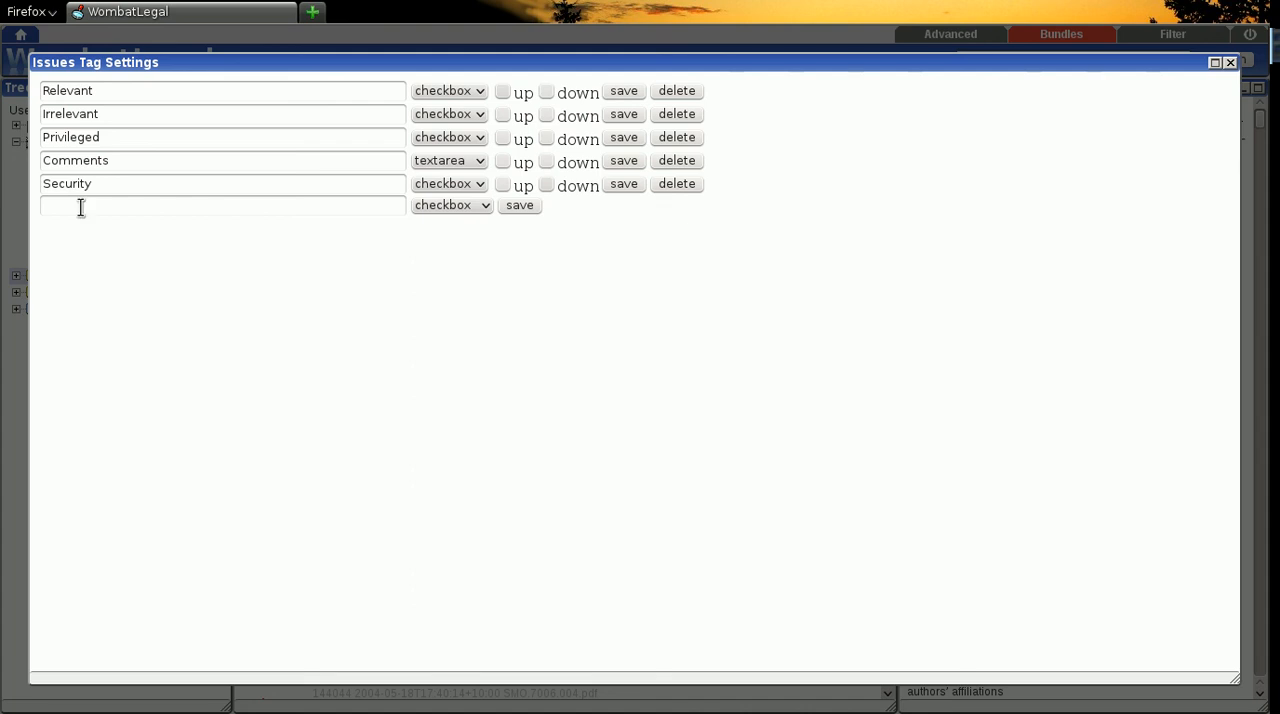
- Add a new checkbox issue tag named "Central issue" and save it
{"action": "left_click", "coordinate": [80, 206]}
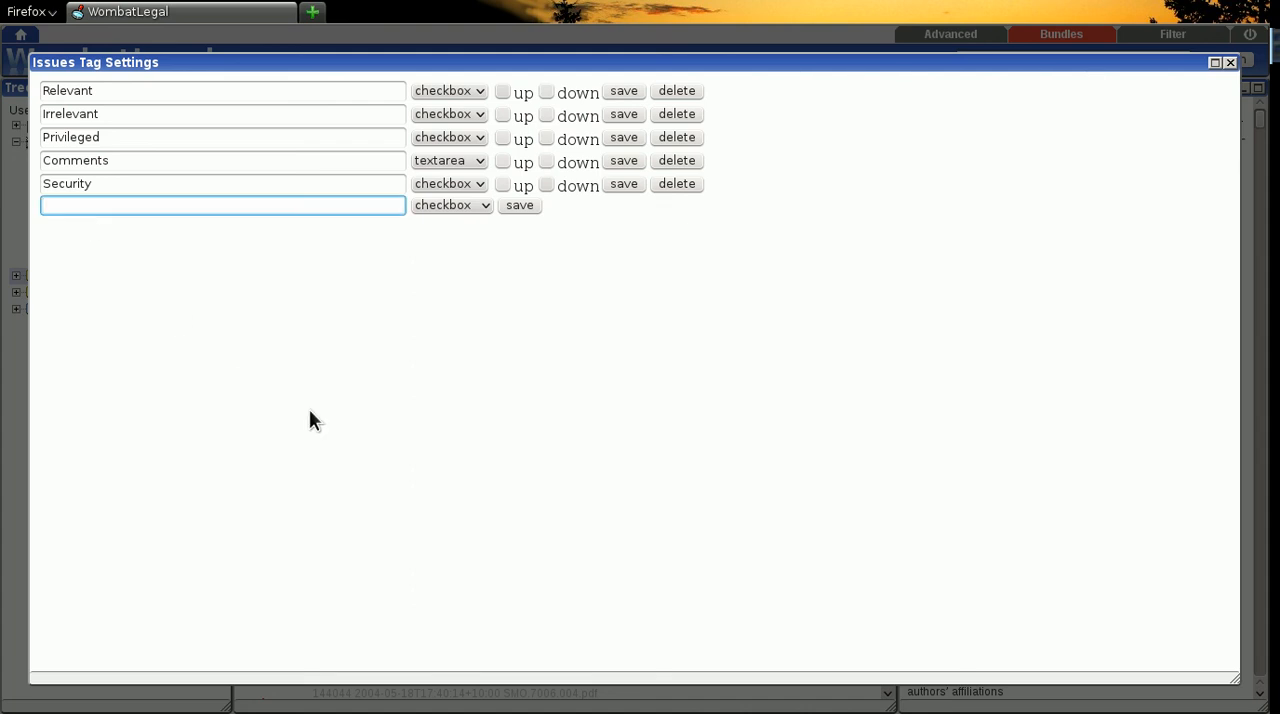
{"action": "type", "text": "Central issue"}
{"action": "left_click", "coordinate": [521, 206]}
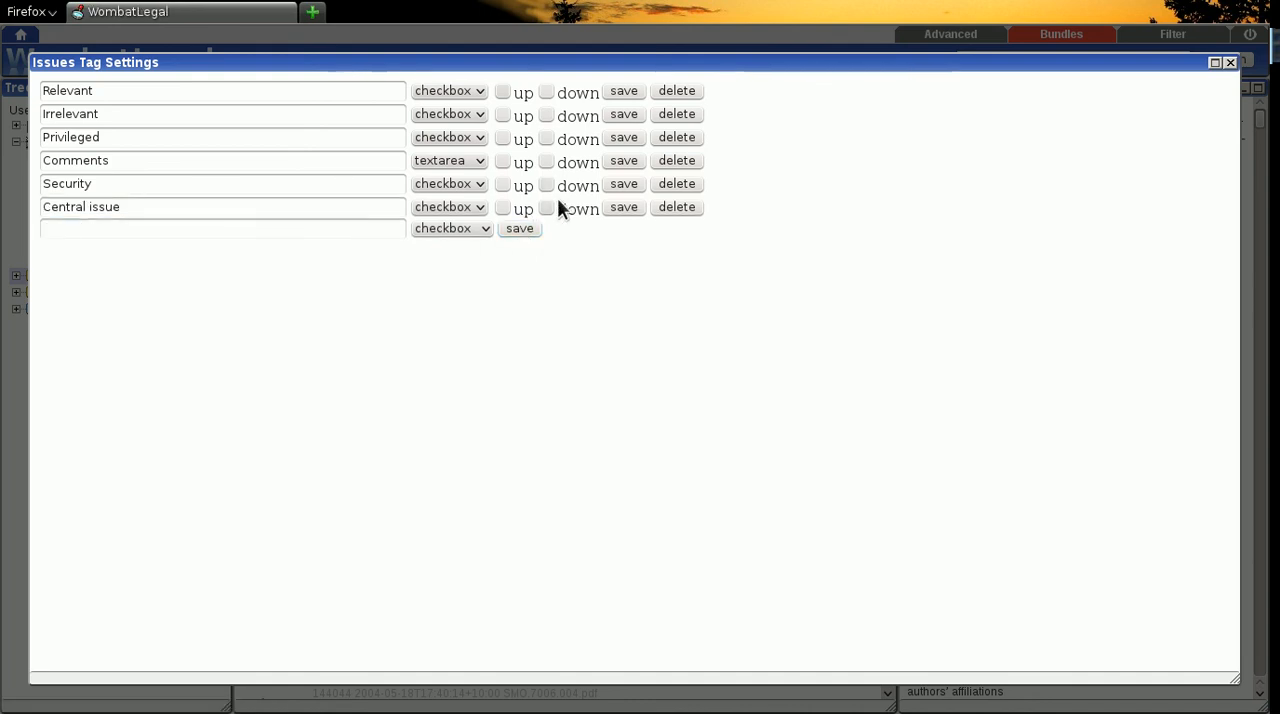
- Move the Central issue tag up two places to directly below Privileged, saving each move, and close the tag settings
{"action": "left_click", "coordinate": [502, 207]}
{"action": "left_click", "coordinate": [626, 207]}
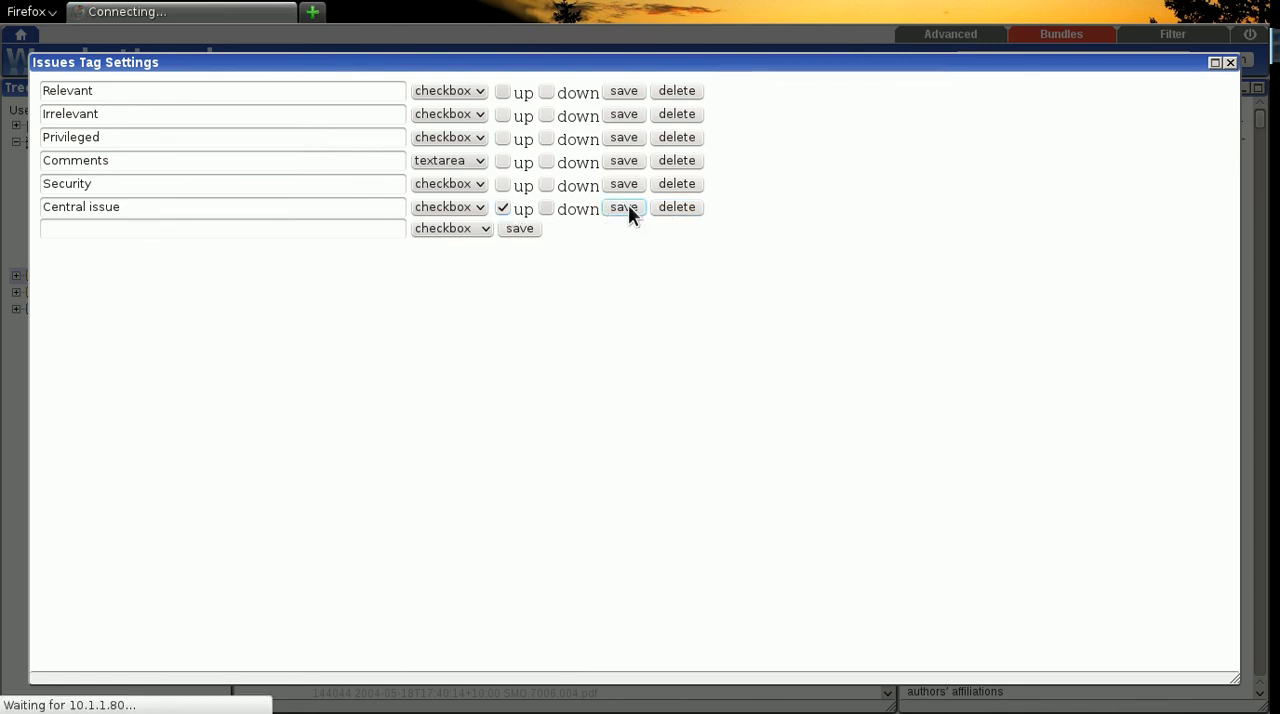
{"action": "left_click", "coordinate": [502, 184]}
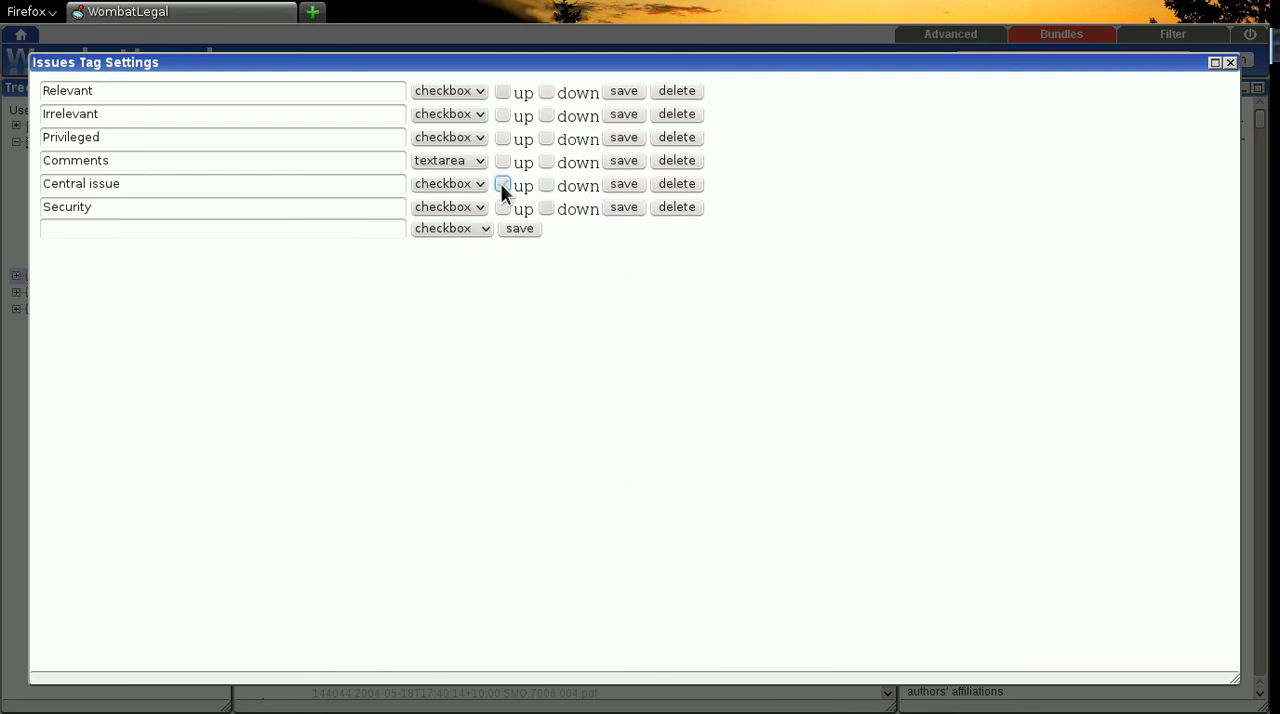
{"action": "left_click", "coordinate": [624, 184]}
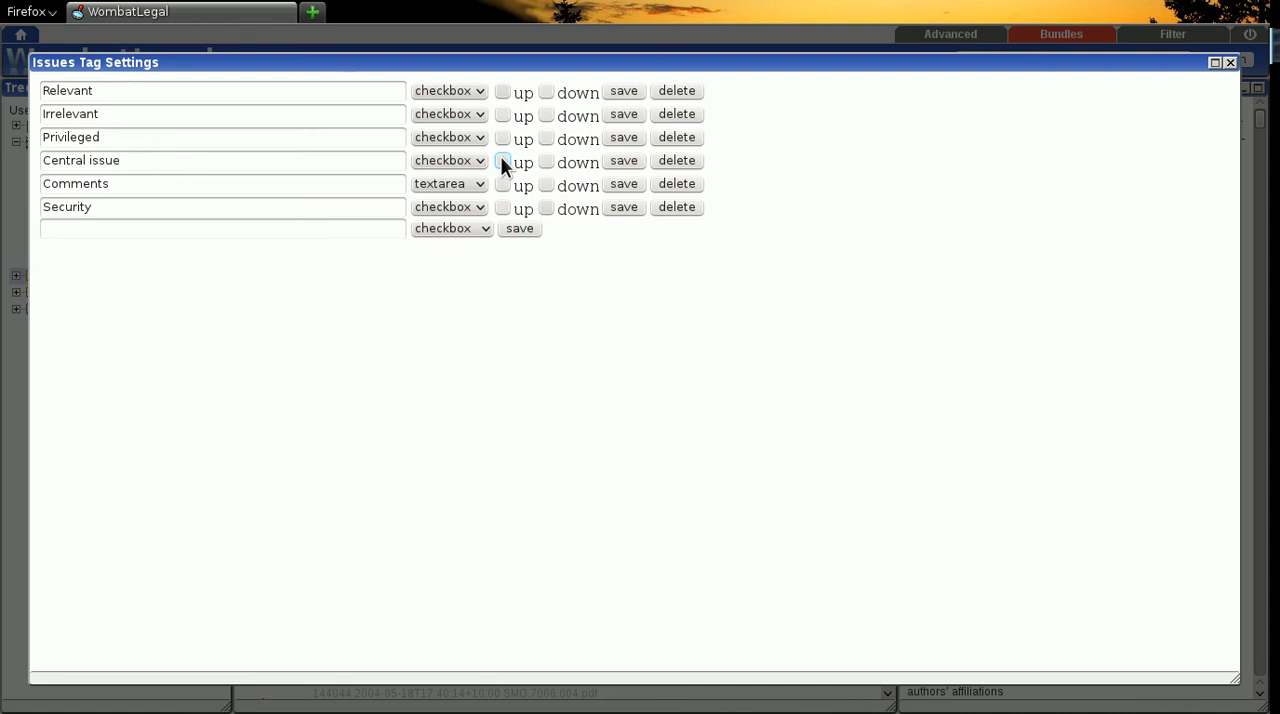
{"action": "left_click", "coordinate": [1230, 63]}
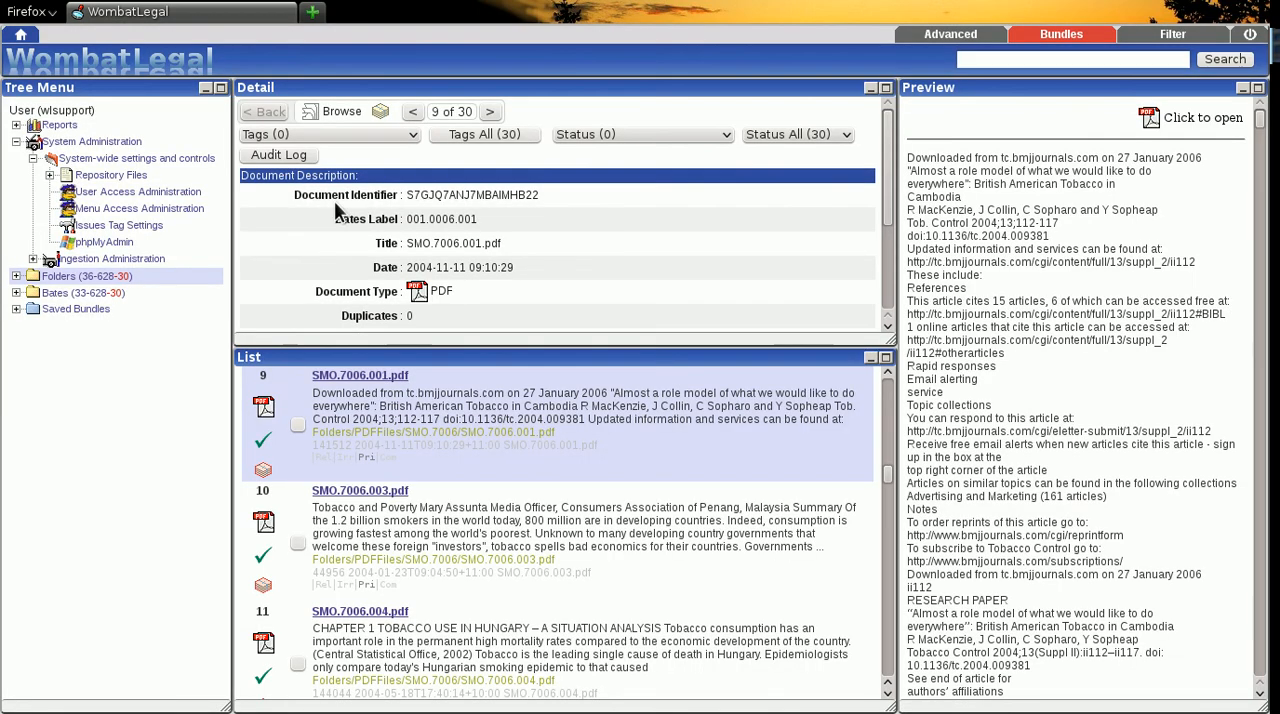
- Reload the Folders document list, select the tenth document, SMO.7006.003.pdf, and tag it as Central issue
{"action": "left_click", "coordinate": [68, 282]}
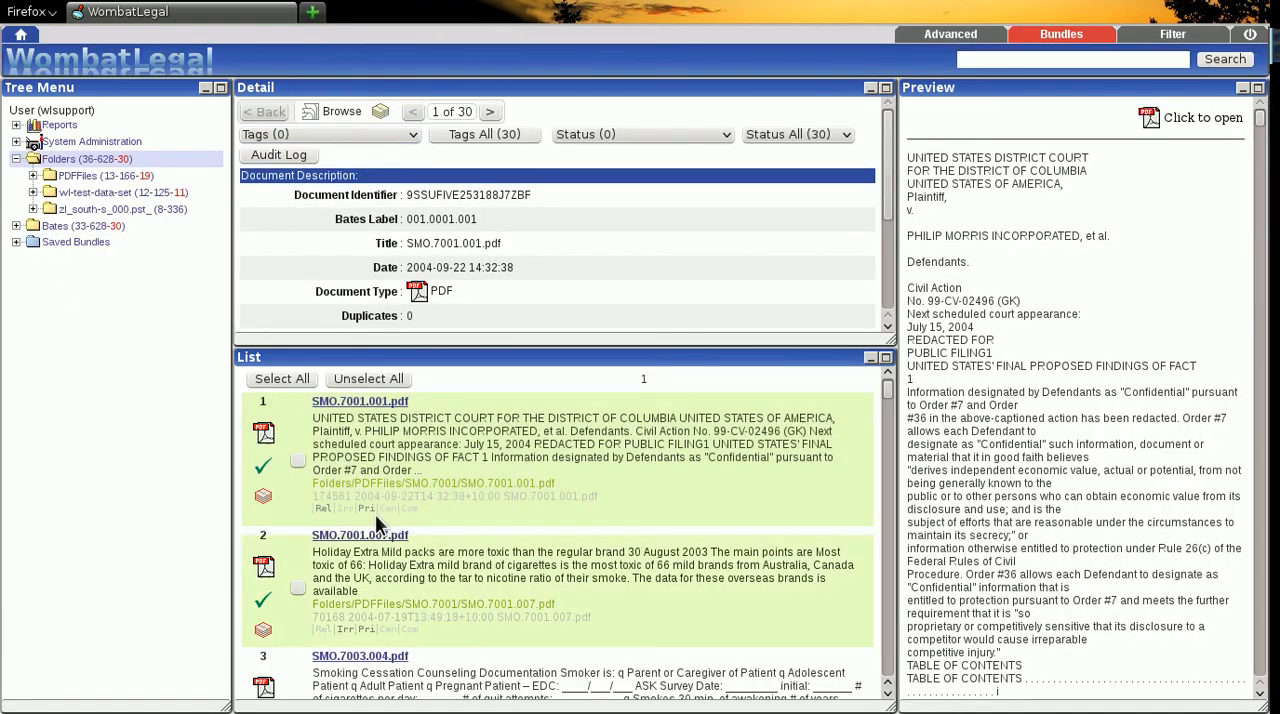
{"action": "scroll", "coordinate": [377, 520], "scroll_direction": "down", "scroll_amount": 10}
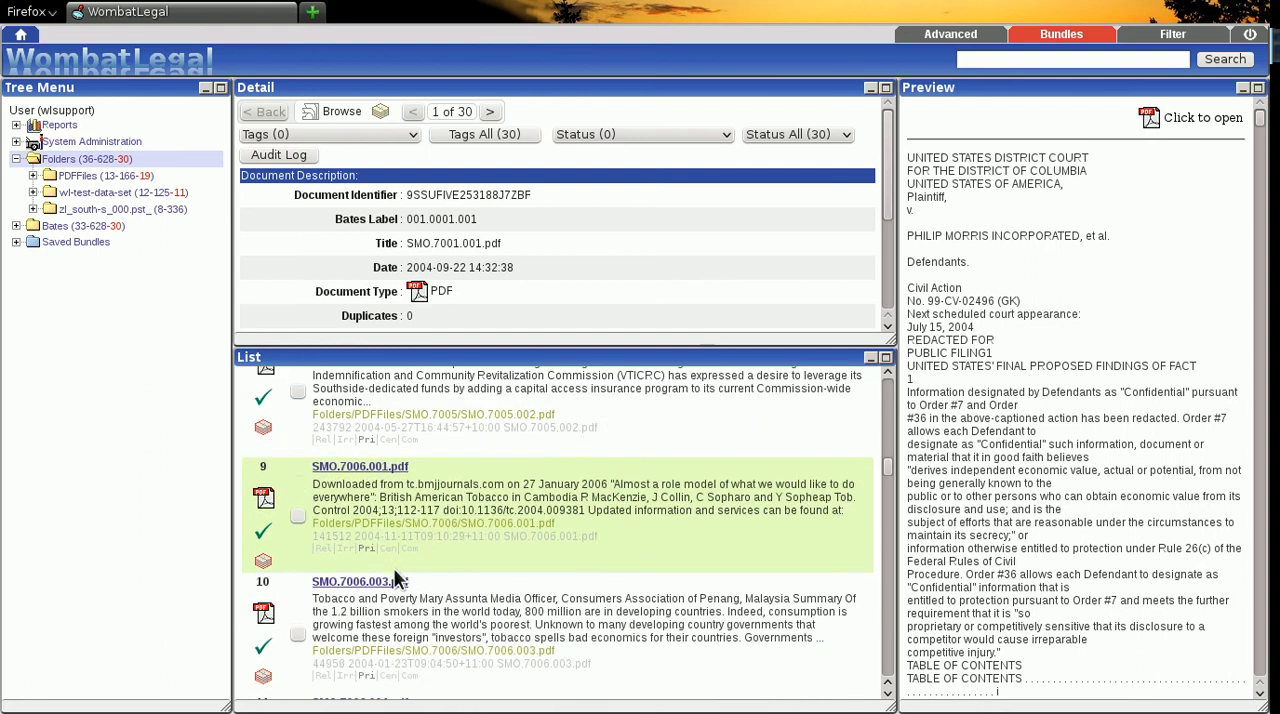
{"action": "left_click", "coordinate": [395, 575]}
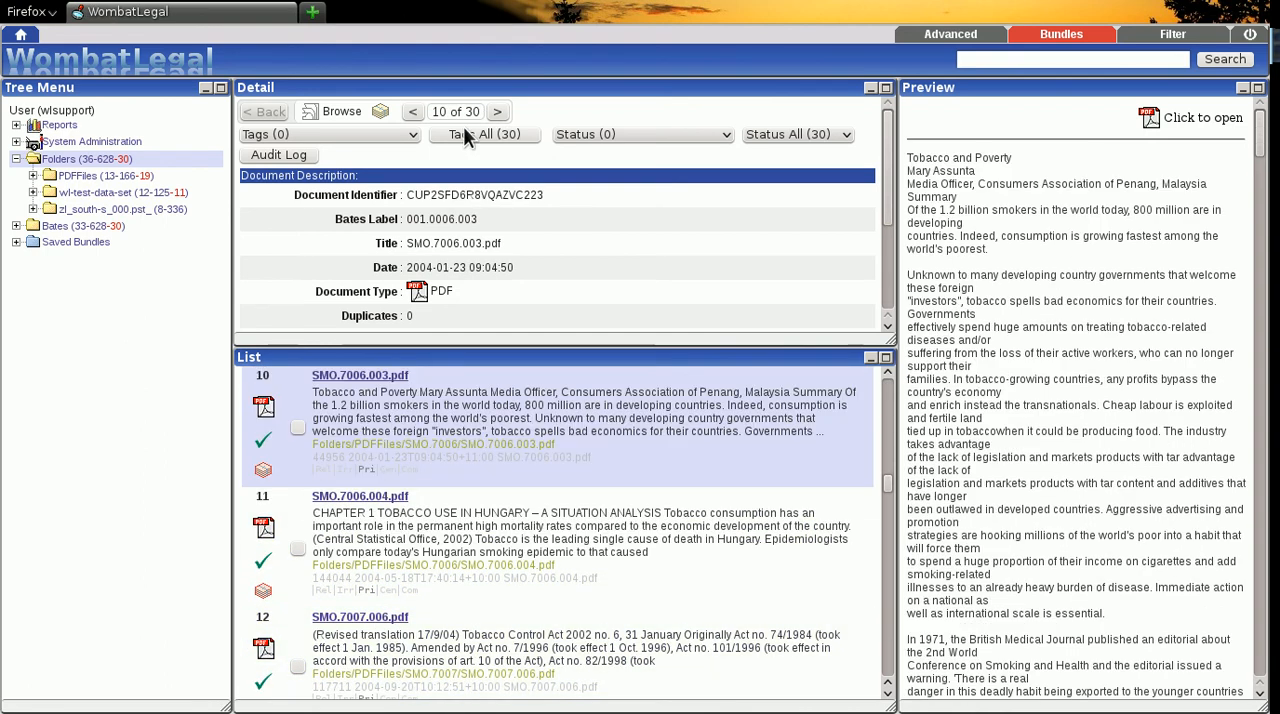
{"action": "left_click", "coordinate": [411, 136]}
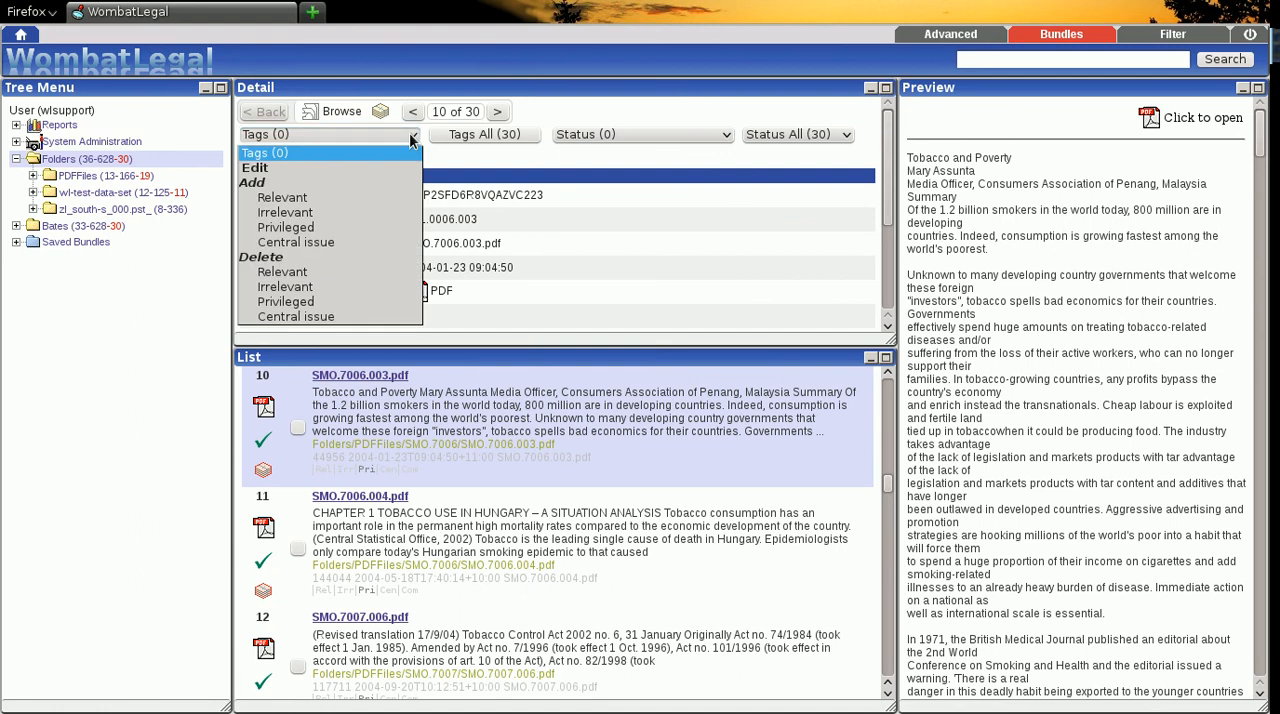
{"action": "left_click", "coordinate": [320, 243]}
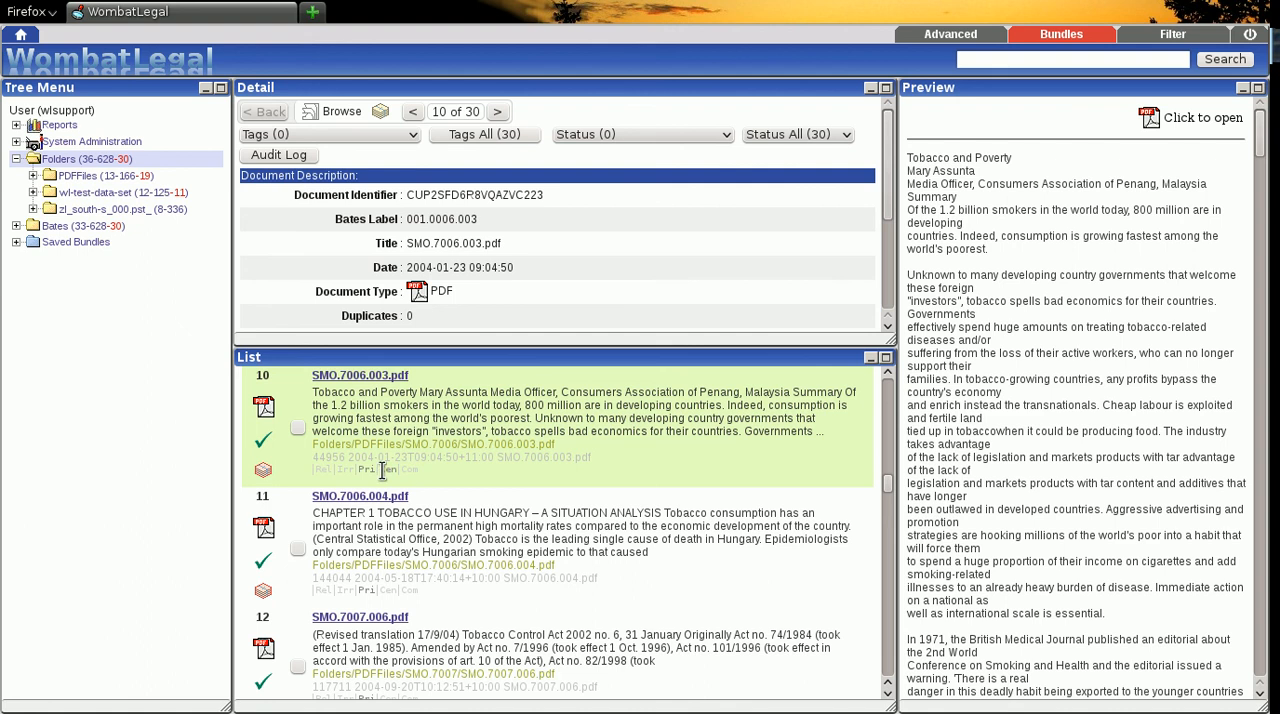
- Look through the document list and check the tag abbreviations shown beneath each entry
{"action": "scroll", "coordinate": [410, 496], "scroll_direction": "down", "scroll_amount": 10}
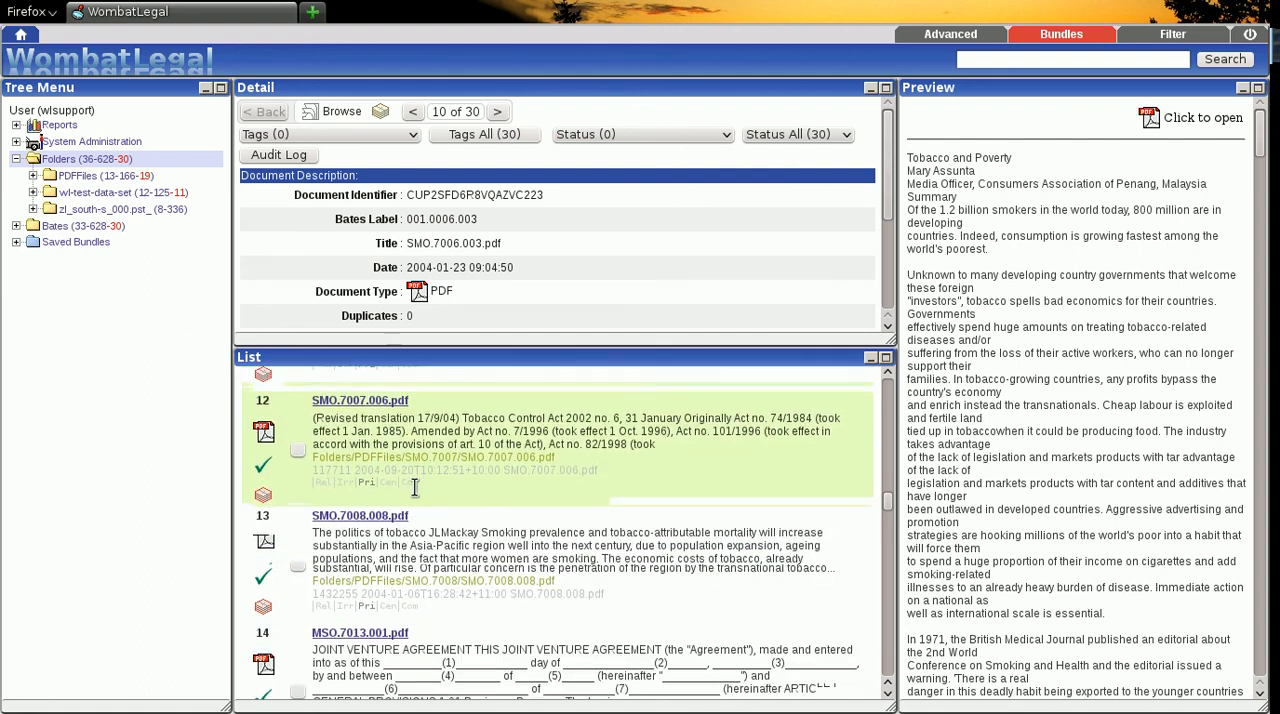
{"action": "scroll", "coordinate": [413, 484], "scroll_direction": "down", "scroll_amount": 2}
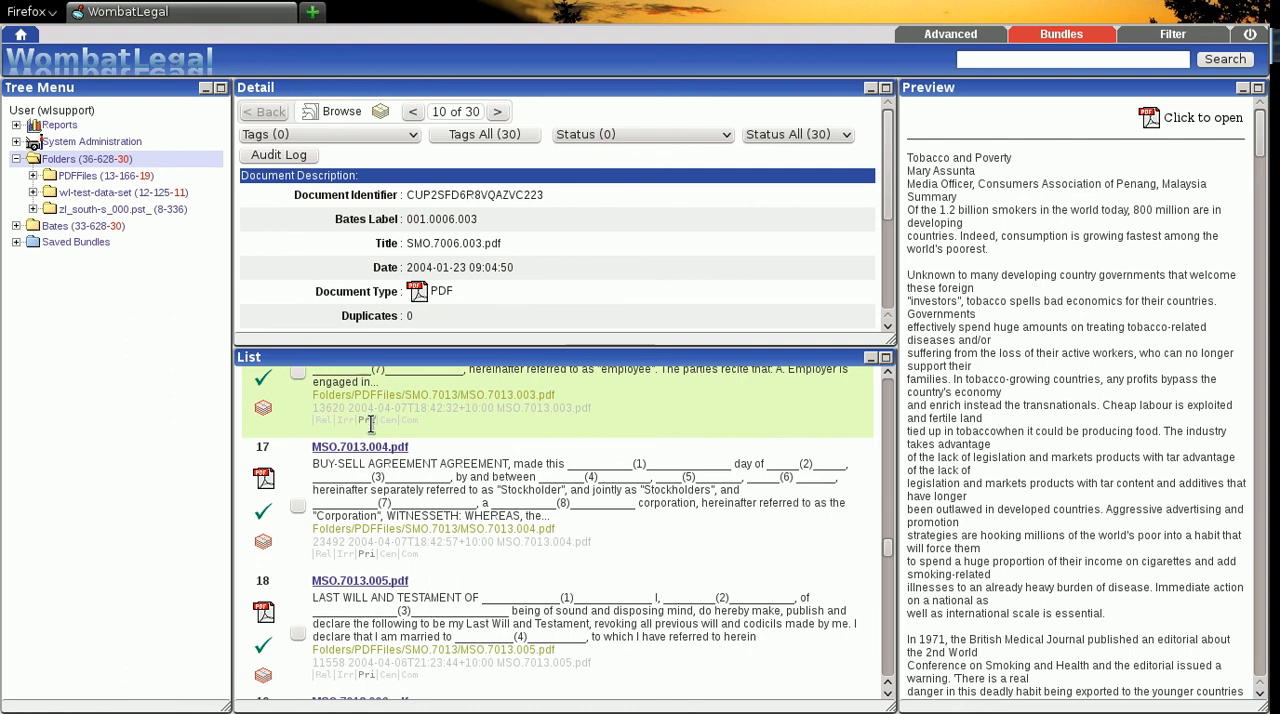
{"action": "scroll", "coordinate": [410, 450], "scroll_direction": "down", "scroll_amount": 5}
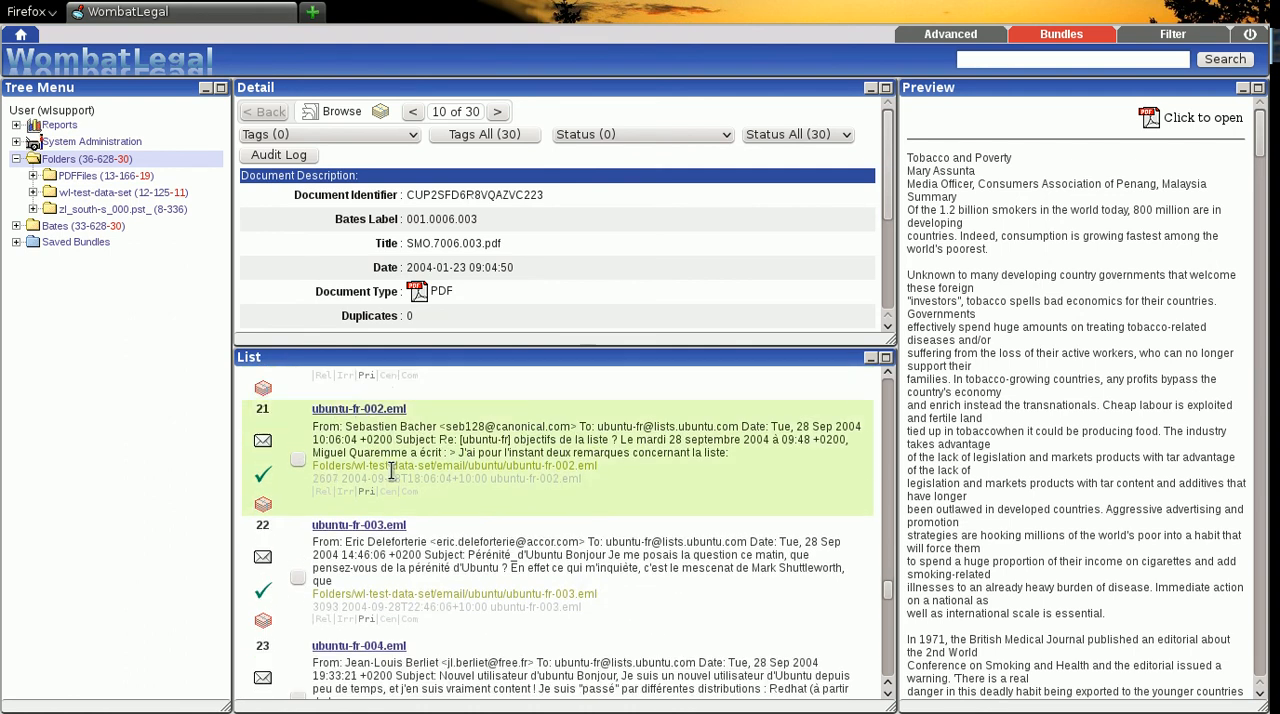
{"action": "scroll", "coordinate": [398, 478], "scroll_direction": "up", "scroll_amount": 9}
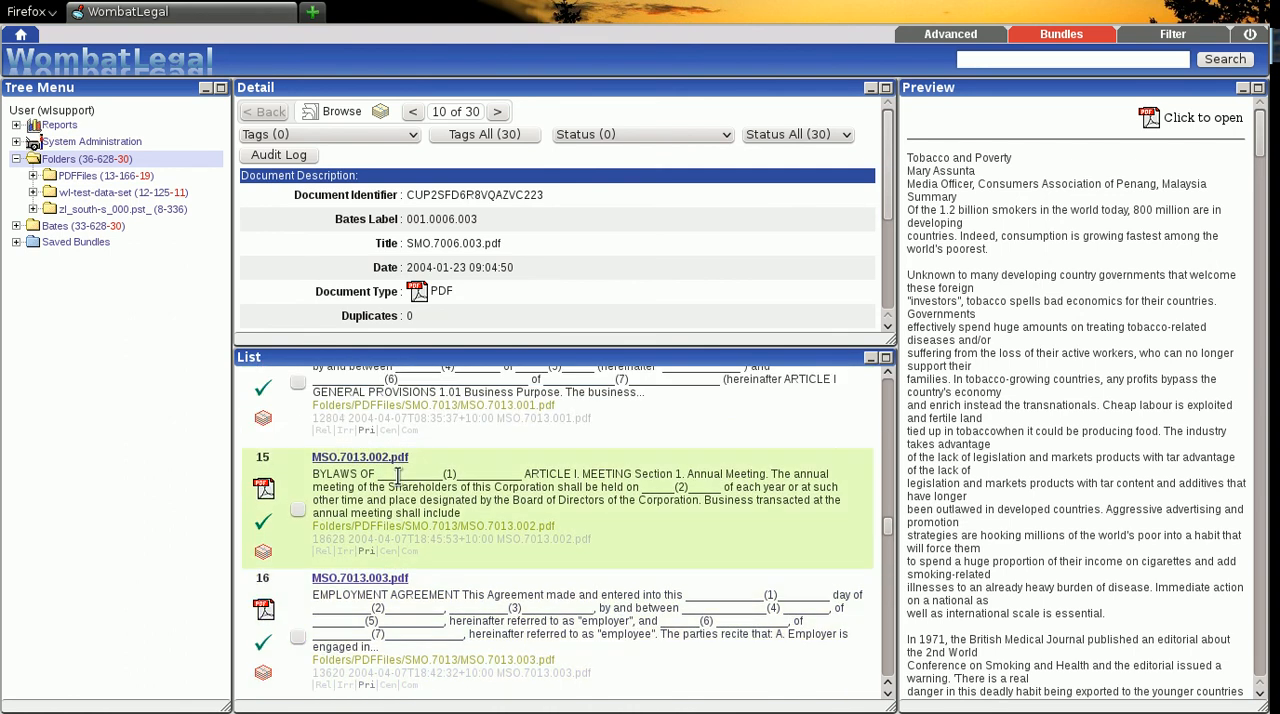